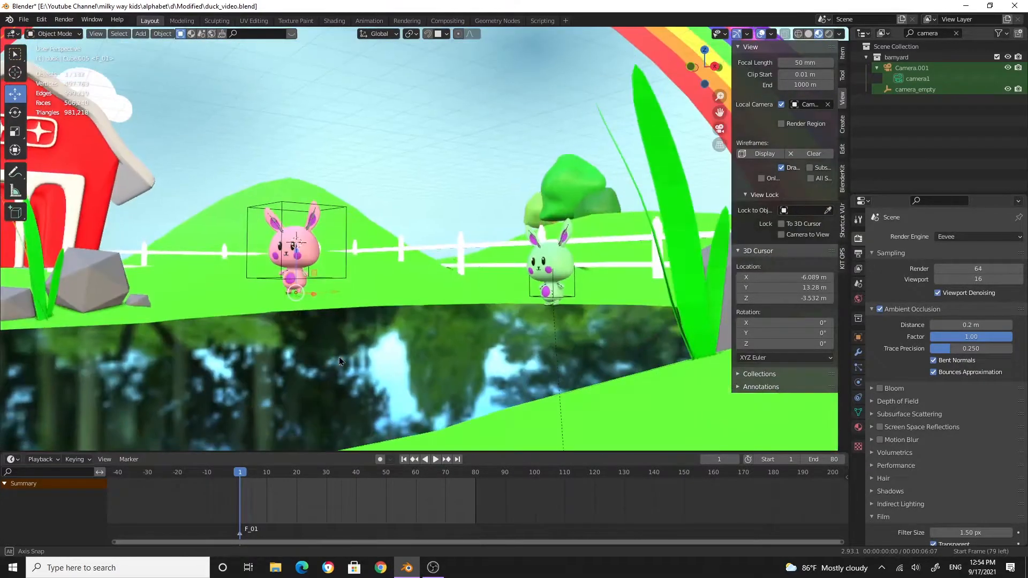
Play the duck animation and examine the pond ripples from several viewing angles.
{"action": "left_click", "coordinate": [436, 459]}
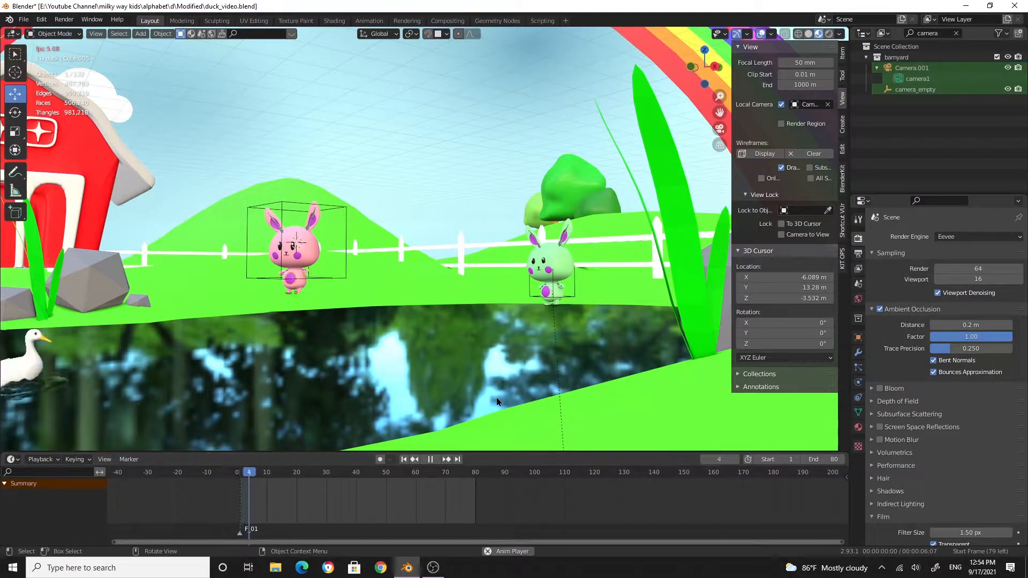
{"action": "middle_click_drag", "start_coordinate": [451, 347], "coordinate": [500, 387]}
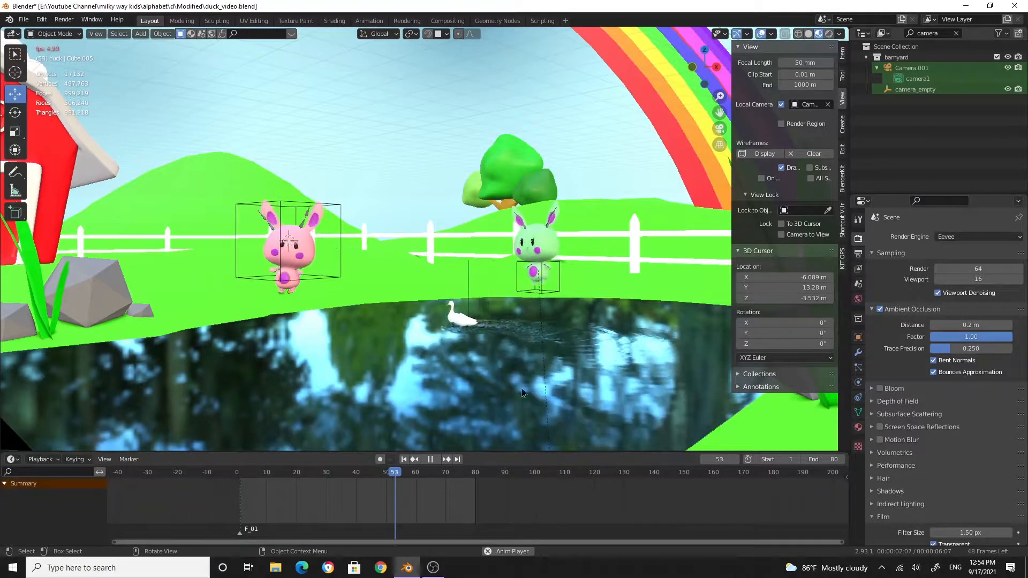
{"action": "middle_click_drag", "start_coordinate": [512, 385], "coordinate": [482, 383]}
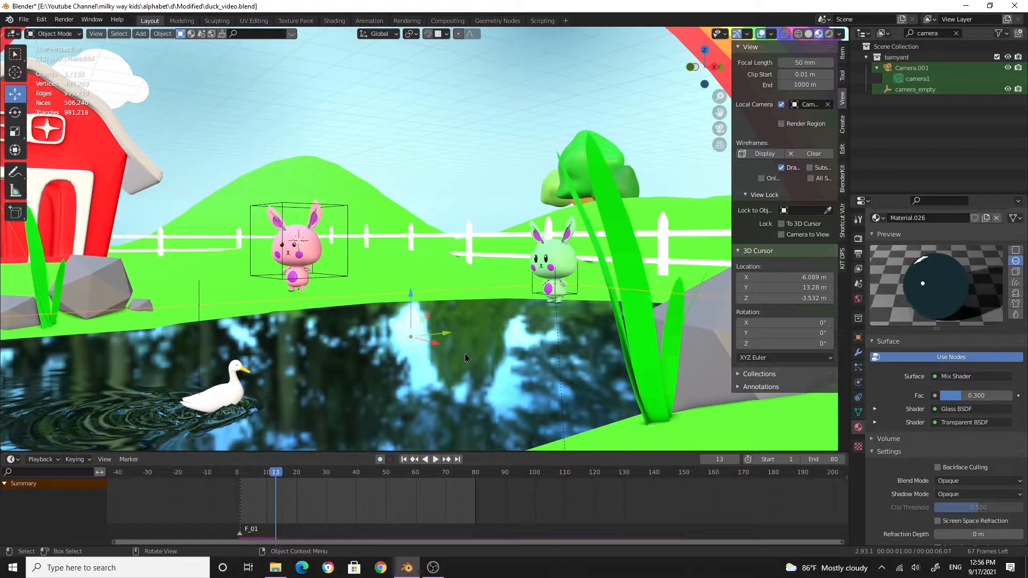
{"action": "middle_click_drag", "start_coordinate": [422, 367], "coordinate": [428, 364]}
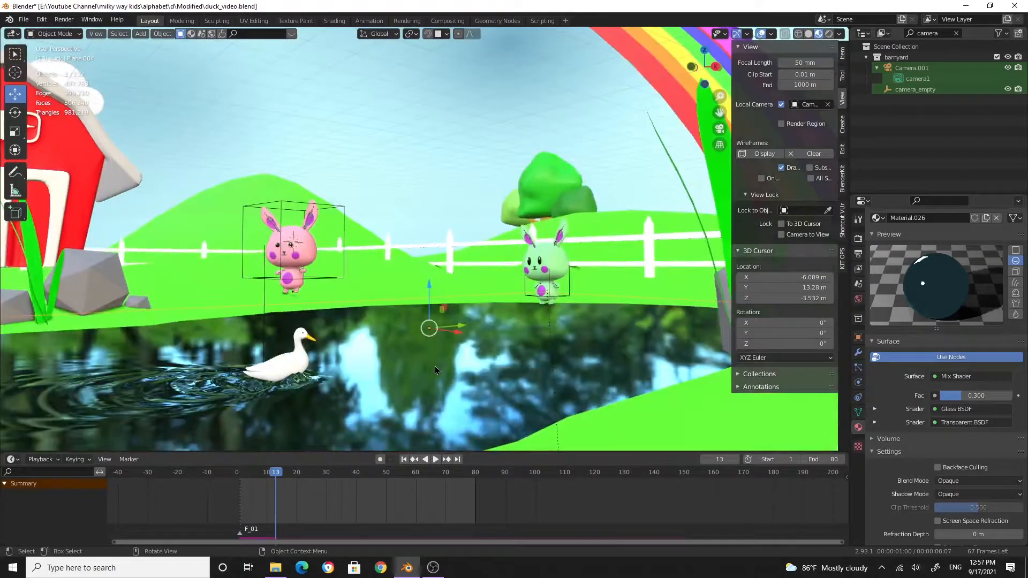
Select the pond water plane, open its material nodes in the Shading workspace, and reposition the Mix Shader and Glass BSDF nodes.
{"action": "left_click", "coordinate": [404, 356]}
{"action": "left_click", "coordinate": [445, 382]}
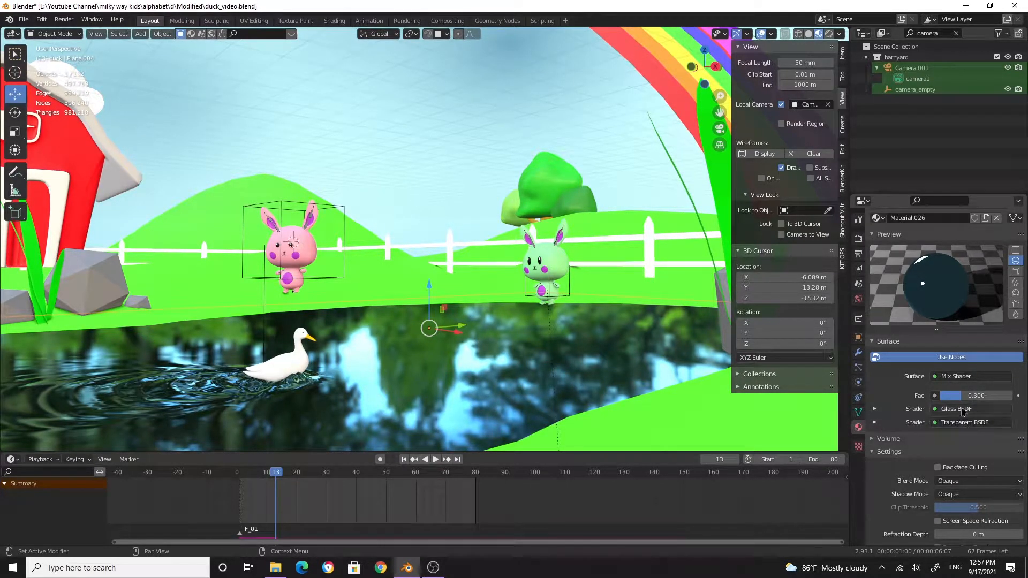
{"action": "left_click", "coordinate": [335, 21]}
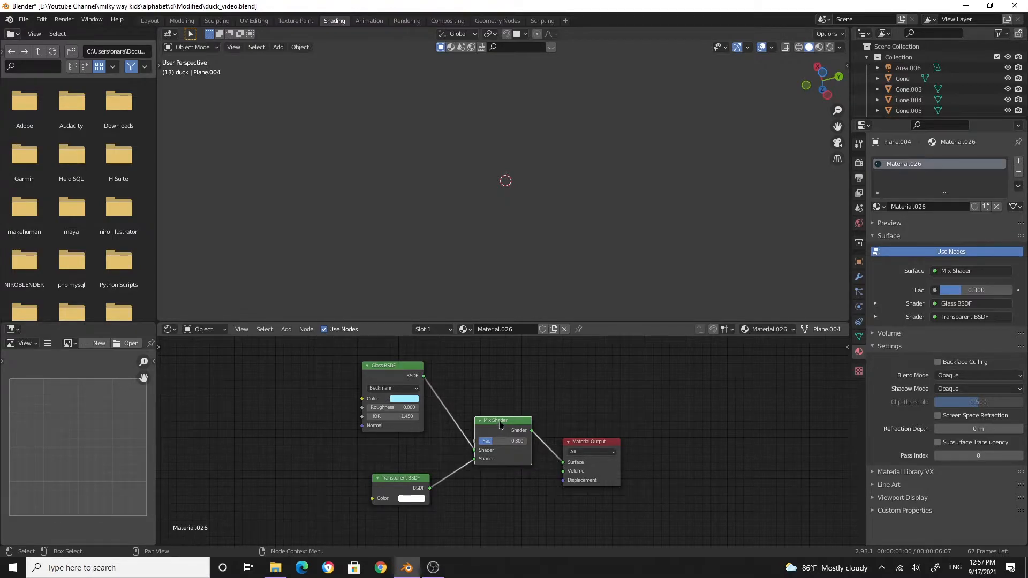
{"action": "left_click_drag", "start_coordinate": [500, 425], "coordinate": [503, 419]}
{"action": "mouse_move", "coordinate": [394, 369]}
{"action": "left_mouse_down"}
{"action": "mouse_move", "coordinate": [382, 373]}
{"action": "mouse_move", "coordinate": [412, 373]}
{"action": "left_mouse_up"}
Add an extra Glass BSDF node coloured light blue to the water material, and delete it again.
{"action": "left_click", "coordinate": [286, 329]}
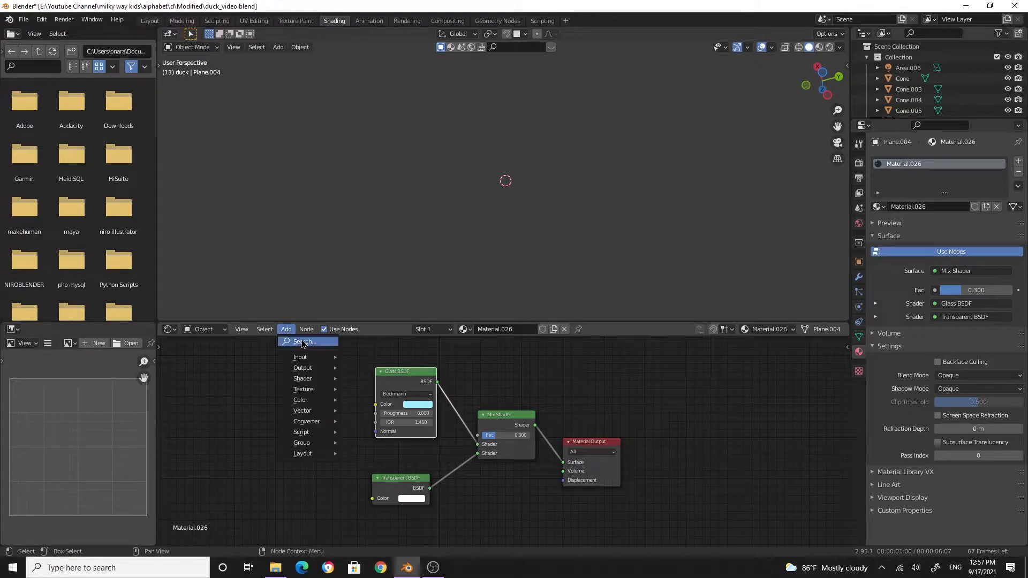
{"action": "left_click", "coordinate": [302, 341]}
{"action": "type", "text": "glass"}
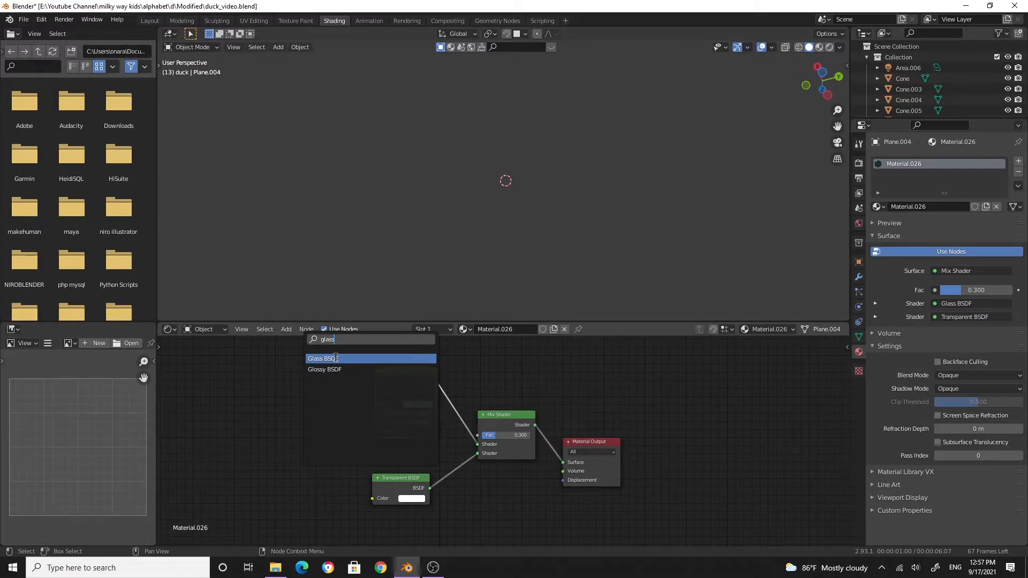
{"action": "left_click", "coordinate": [336, 357]}
{"action": "left_click", "coordinate": [316, 377]}
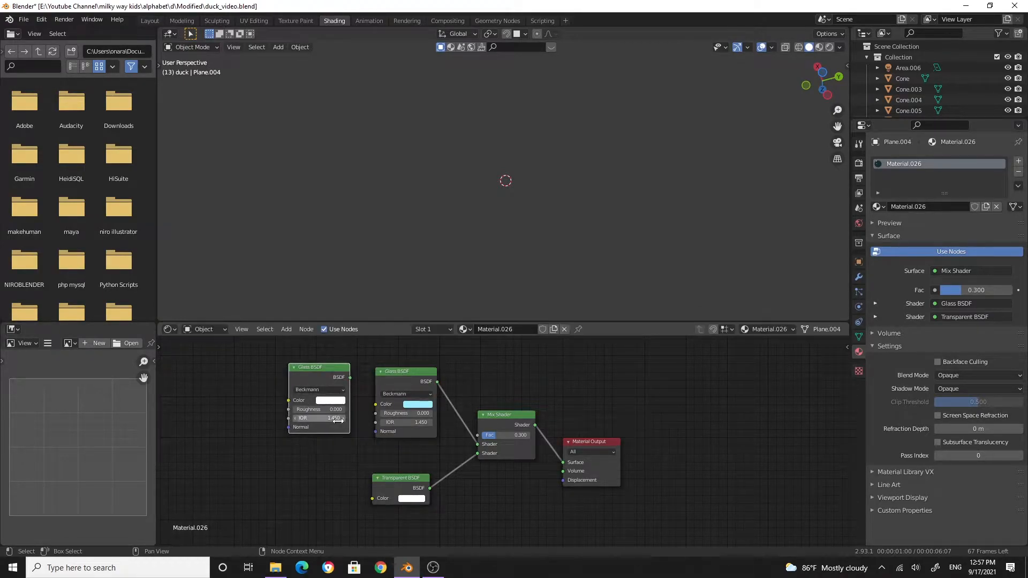
{"action": "left_click", "coordinate": [330, 400]}
{"action": "left_click", "coordinate": [358, 308]}
{"action": "left_click_drag", "start_coordinate": [358, 308], "coordinate": [351, 299]}
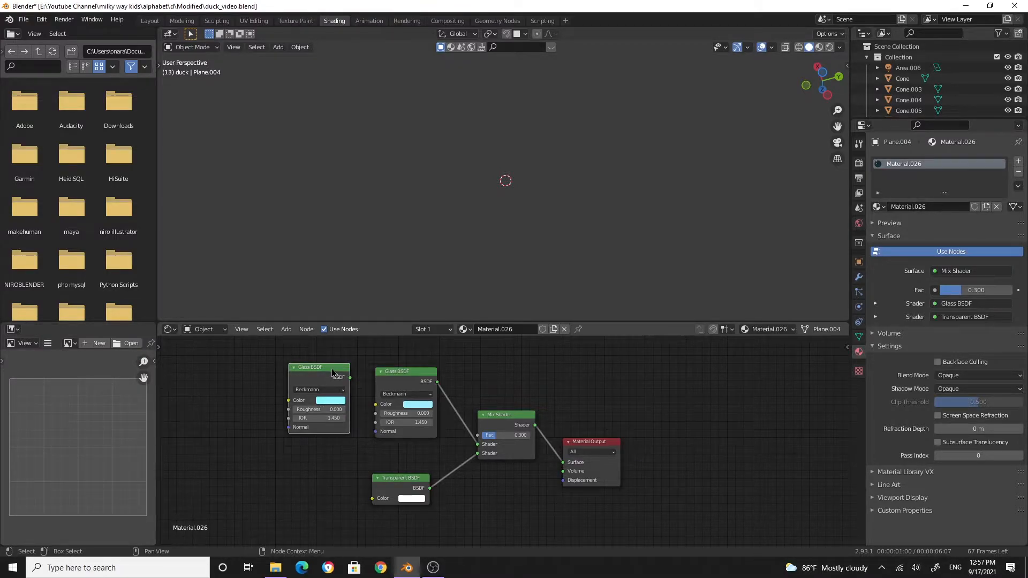
{"action": "key", "text": "Delete"}
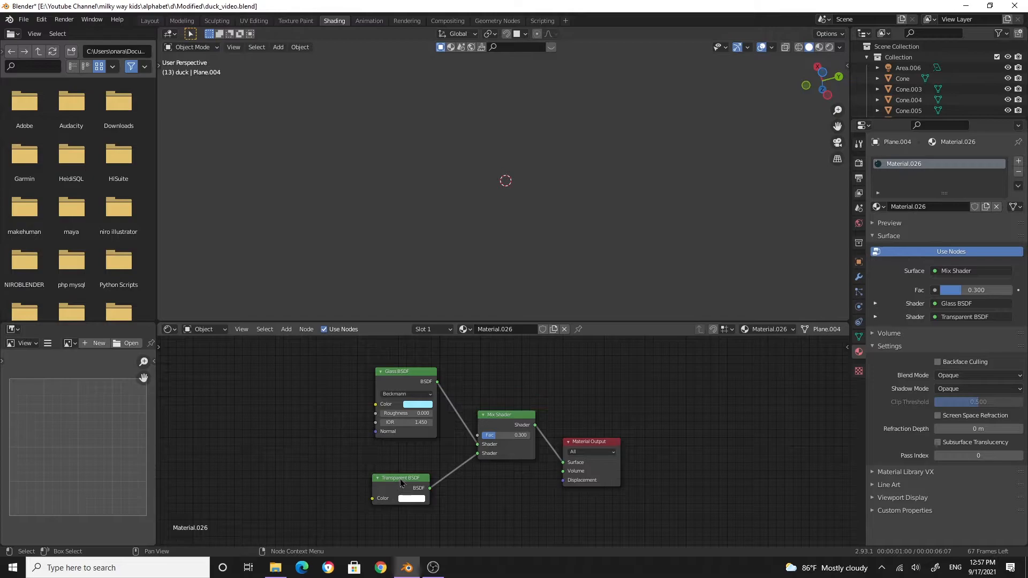
Add an extra Transparent BSDF node to the water material, and delete it again.
{"action": "left_click", "coordinate": [286, 329]}
{"action": "left_click", "coordinate": [303, 343]}
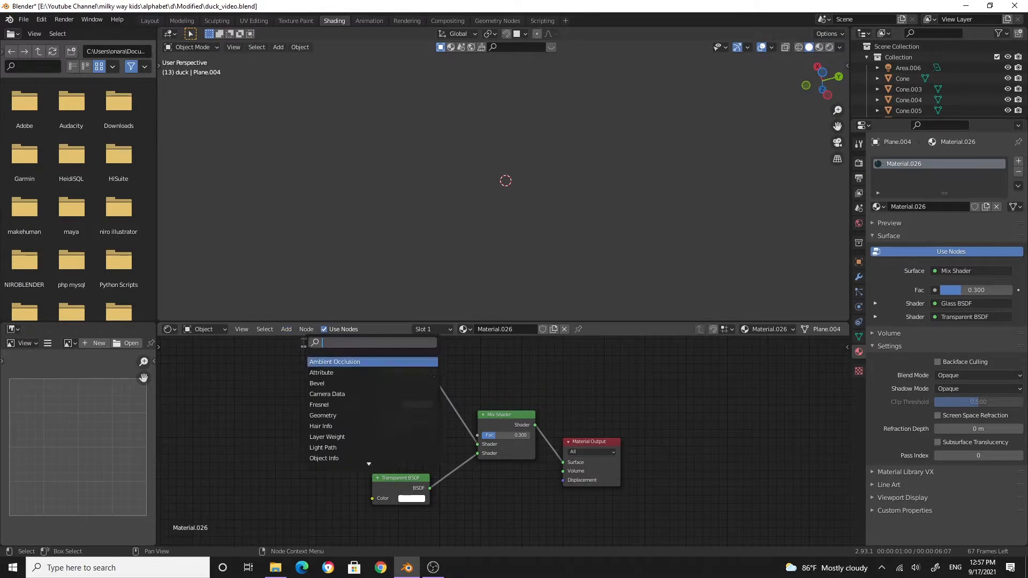
{"action": "type", "text": "tra"}
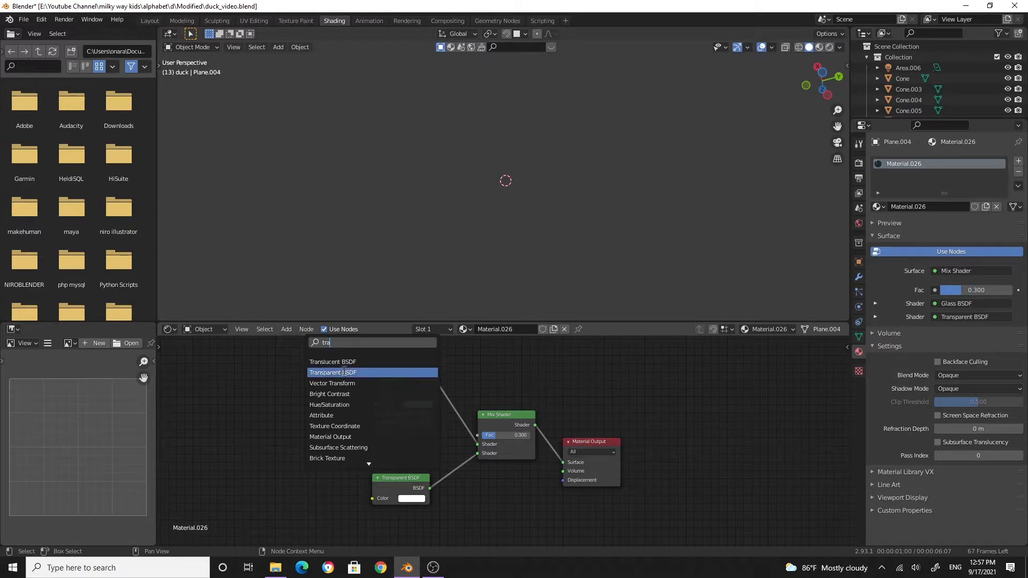
{"action": "left_click", "coordinate": [344, 372]}
{"action": "left_click", "coordinate": [283, 435]}
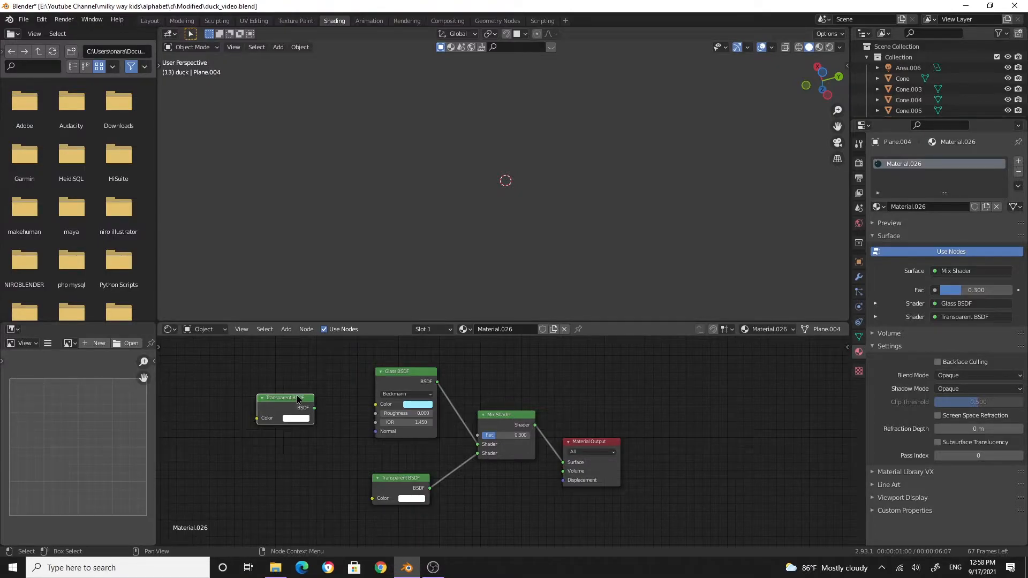
{"action": "key", "text": "Delete"}
Add an extra Mix Shader node to the water material, and delete it again.
{"action": "left_click", "coordinate": [286, 329]}
{"action": "left_click", "coordinate": [292, 341]}
{"action": "type", "text": "mix"}
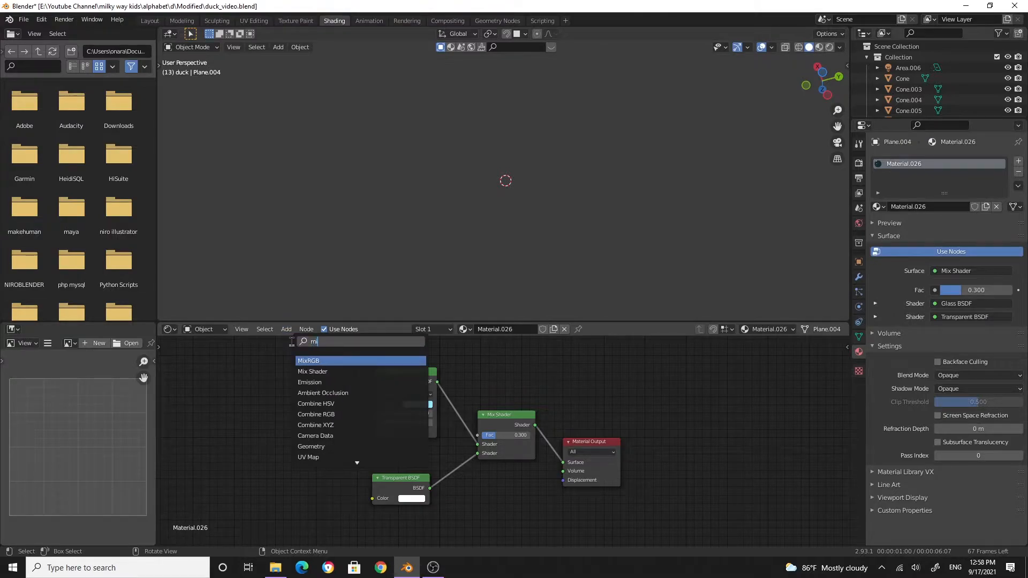
{"action": "left_click", "coordinate": [338, 372]}
{"action": "left_click", "coordinate": [282, 430]}
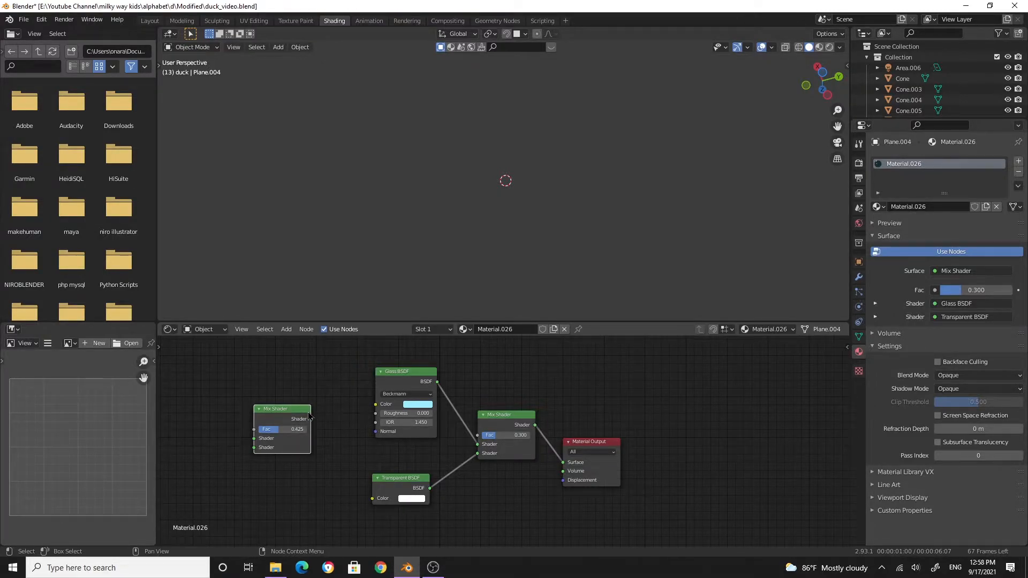
{"action": "key", "text": "x"}
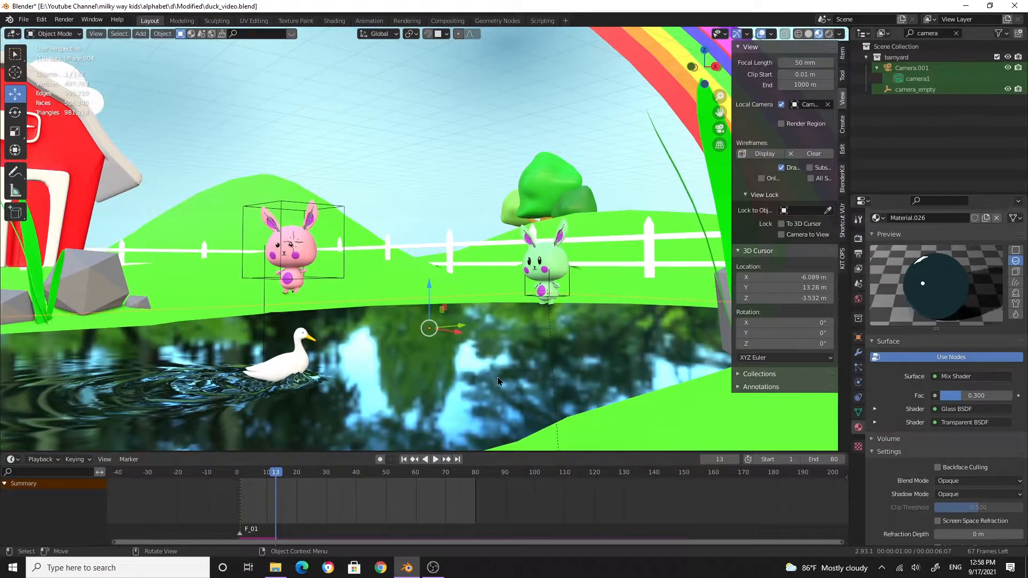
Isolate the pond water plane in local view in the Layout workspace, and display it with solid shading.
{"action": "left_click", "coordinate": [518, 370]}
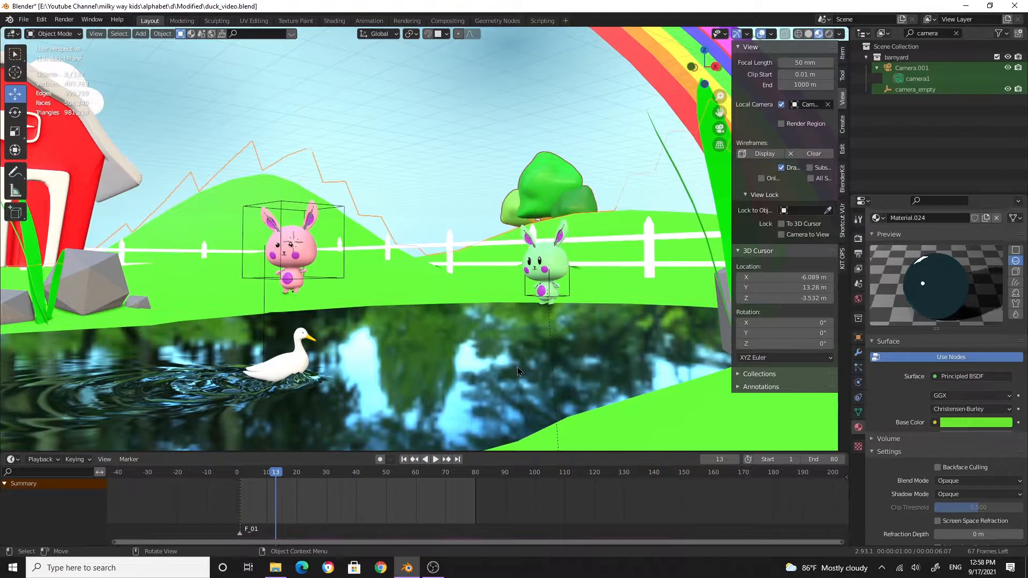
{"action": "left_click", "coordinate": [530, 376]}
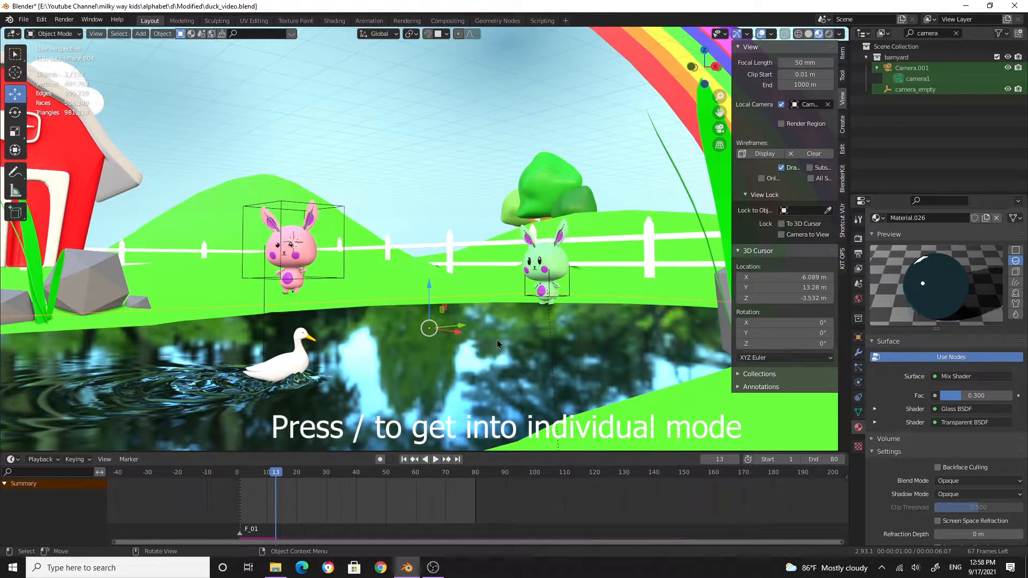
{"action": "key", "text": "slash"}
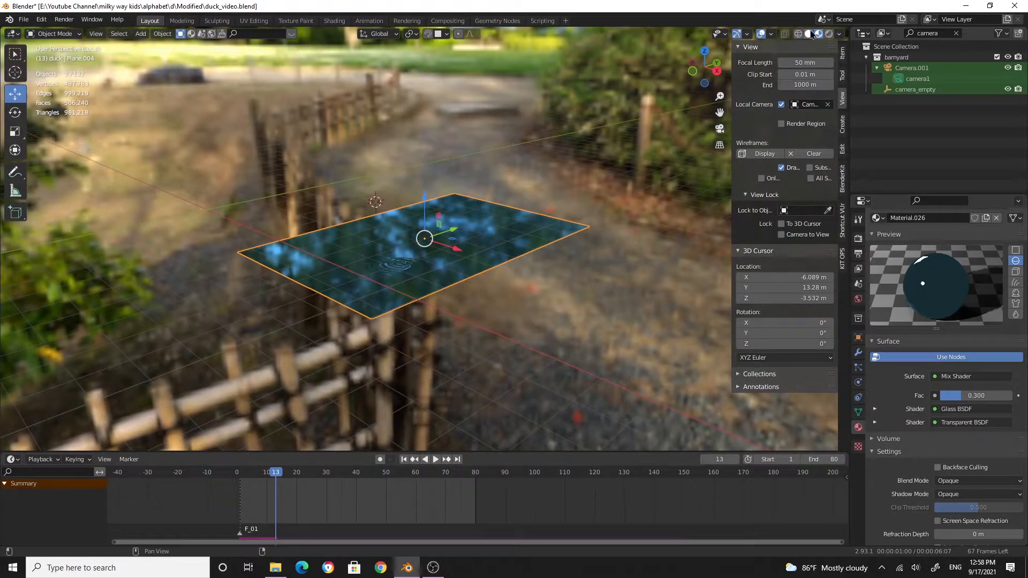
{"action": "left_click", "coordinate": [810, 34]}
{"action": "scroll", "coordinate": [471, 263], "scroll_direction": "up", "scroll_amount": 5}
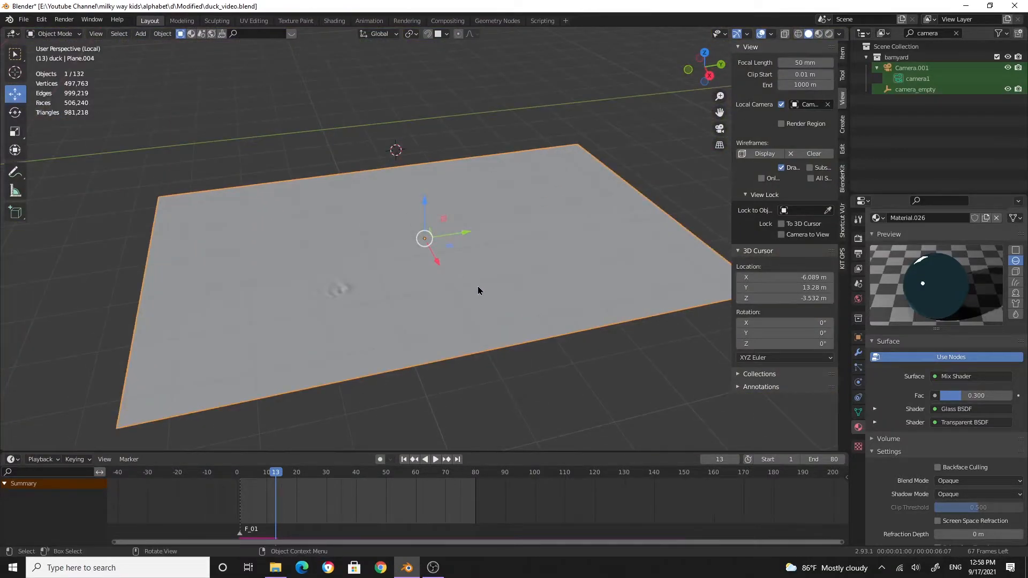
Examine the subdivision of the water plane's mesh in Edit Mode, and return to Object Mode.
{"action": "key", "text": "Tab"}
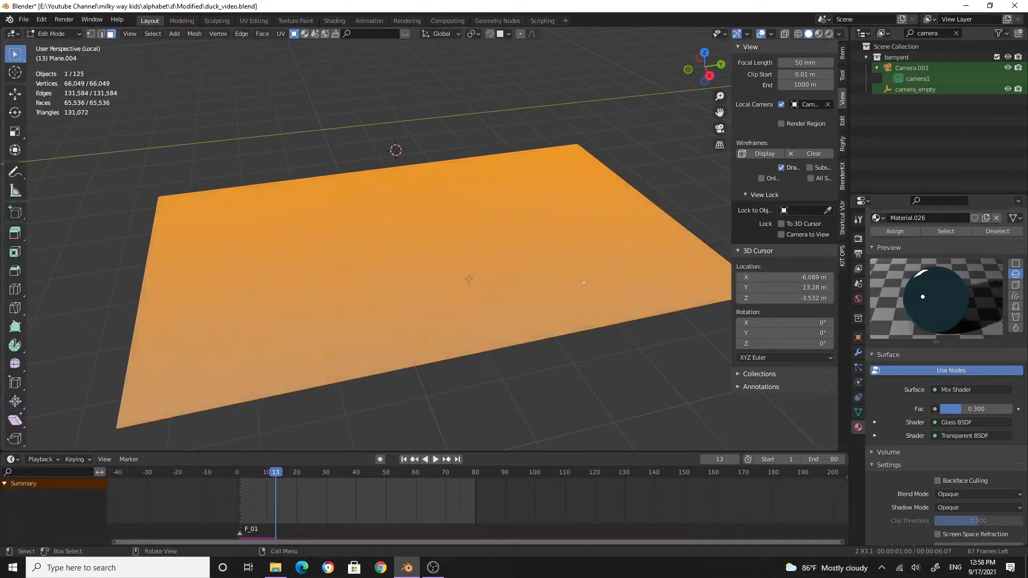
{"action": "middle_click_drag", "start_coordinate": [414, 225], "coordinate": [448, 225]}
{"action": "scroll", "coordinate": [456, 263], "scroll_direction": "up", "scroll_amount": 4}
{"action": "scroll", "coordinate": [453, 272], "scroll_direction": "down", "scroll_amount": 5}
{"action": "scroll", "coordinate": [292, 270], "scroll_direction": "up", "scroll_amount": 5}
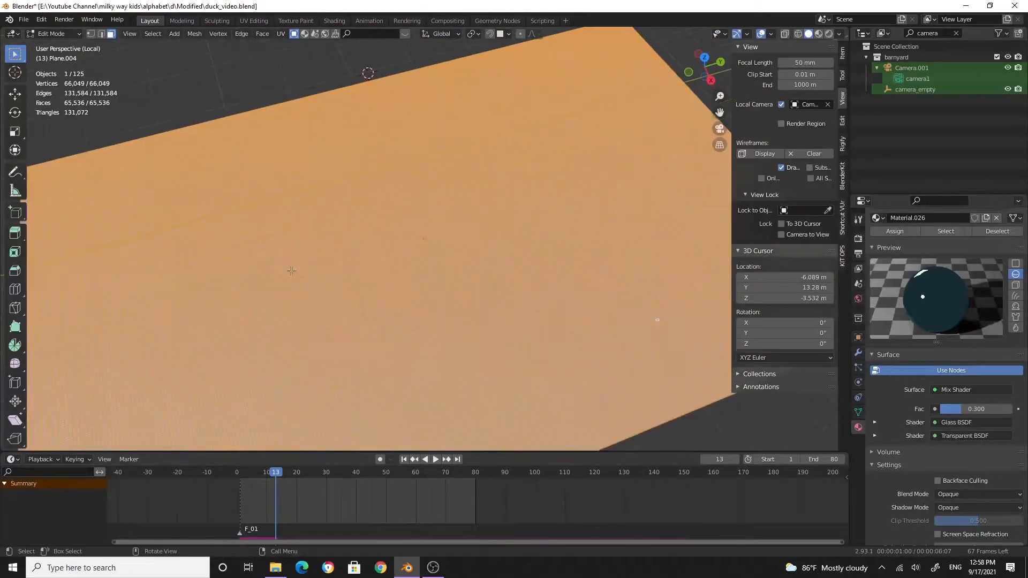
{"action": "scroll", "coordinate": [292, 272], "scroll_direction": "up", "scroll_amount": 2}
{"action": "scroll", "coordinate": [293, 275], "scroll_direction": "up", "scroll_amount": 2}
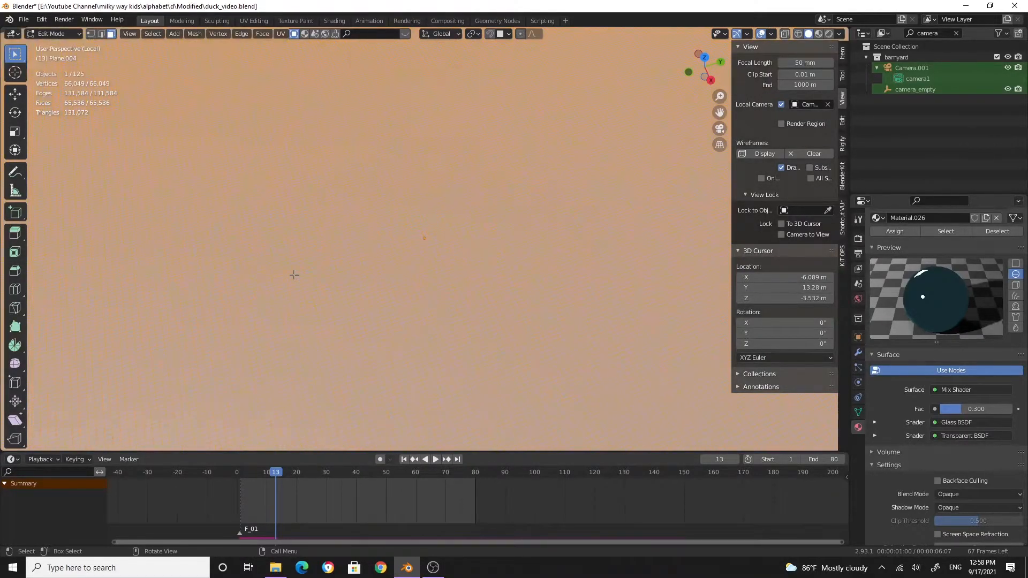
{"action": "scroll", "coordinate": [335, 271], "scroll_direction": "down", "scroll_amount": 3}
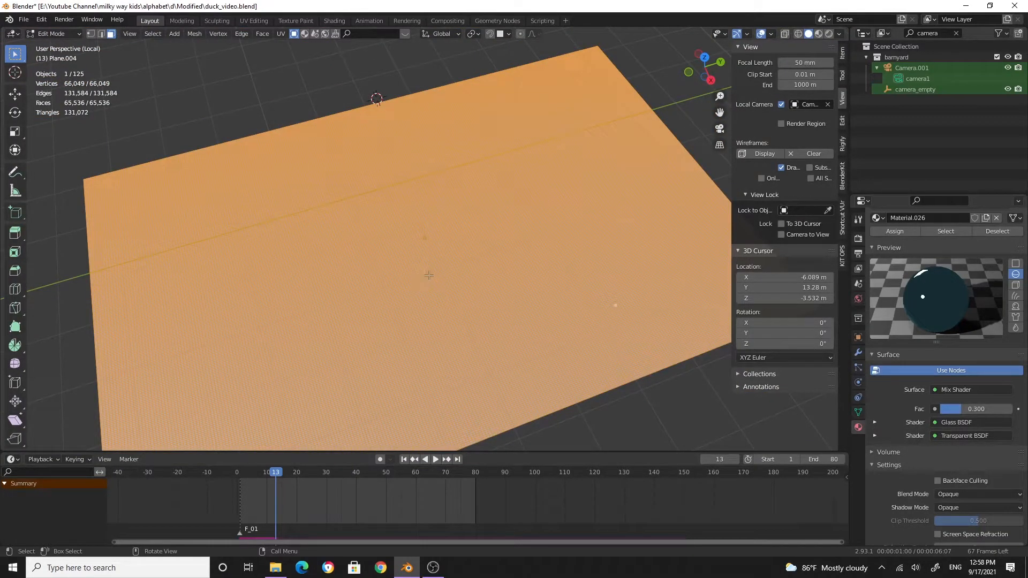
{"action": "middle_click_drag", "start_coordinate": [442, 300], "coordinate": [466, 312]}
{"action": "scroll", "coordinate": [468, 311], "scroll_direction": "up", "scroll_amount": 3}
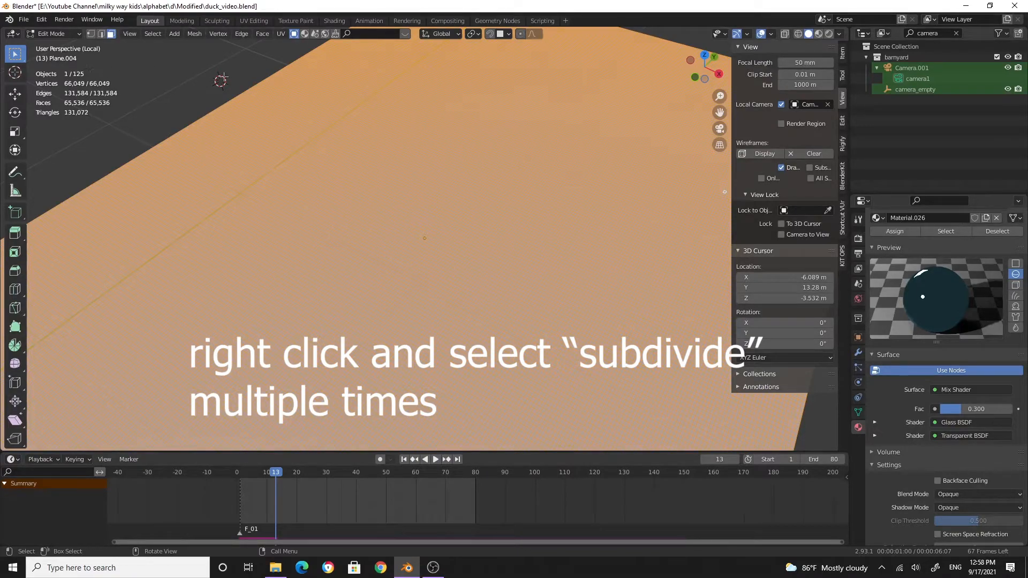
{"action": "key", "text": "Tab"}
{"action": "scroll", "coordinate": [390, 277], "scroll_direction": "down", "scroll_amount": 3}
{"action": "middle_click_drag", "start_coordinate": [389, 276], "coordinate": [401, 273]}
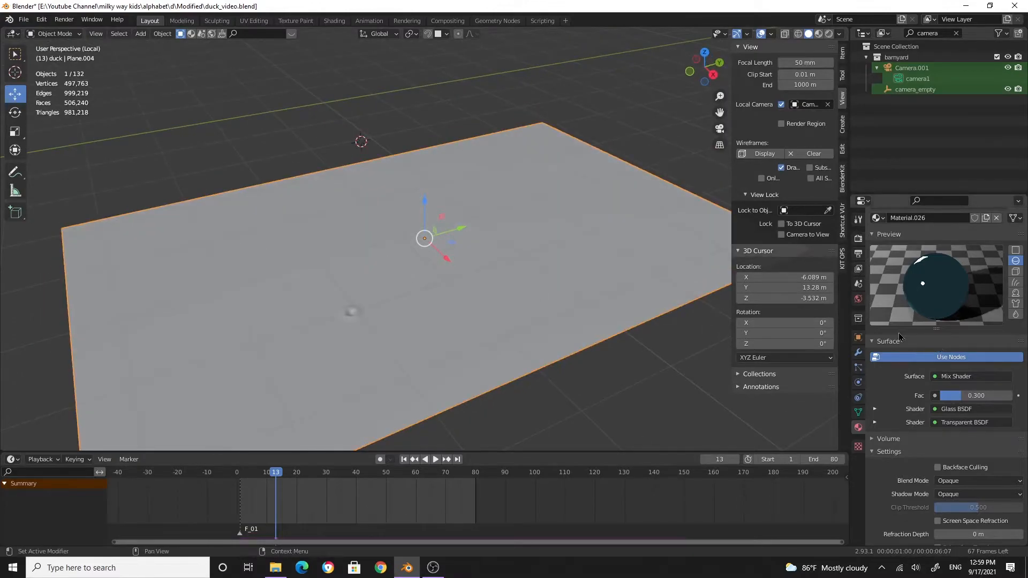
Set the water plane's Dynamic Paint type to Canvas, and remove and re-add its canvas.
{"action": "left_click", "coordinate": [858, 382]}
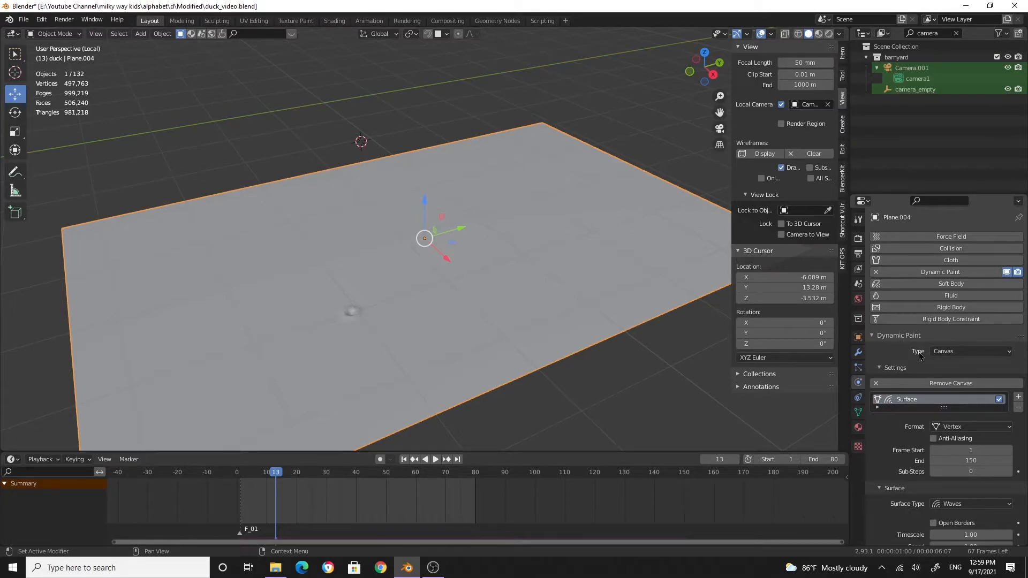
{"action": "left_click", "coordinate": [951, 352]}
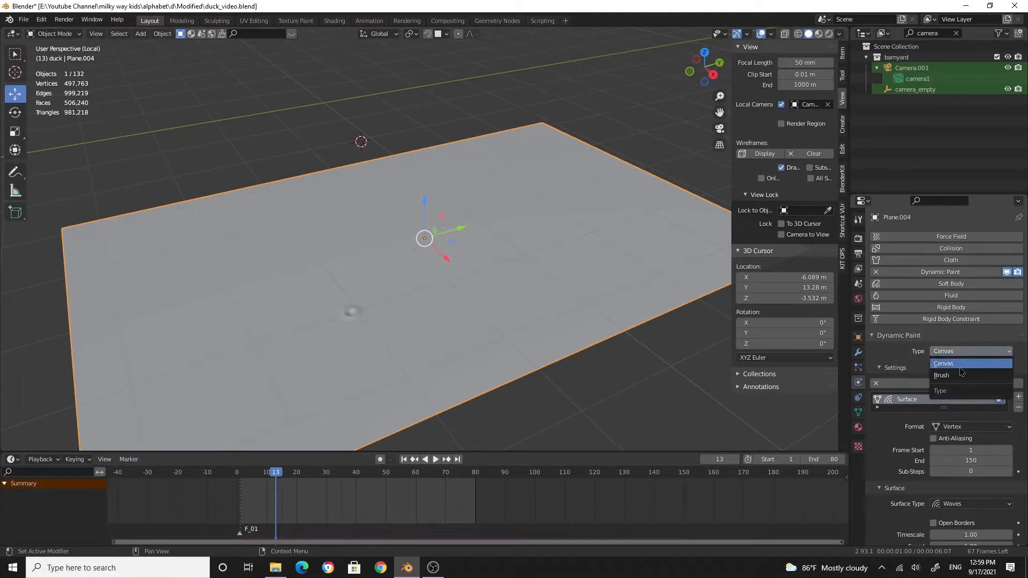
{"action": "left_click", "coordinate": [960, 367]}
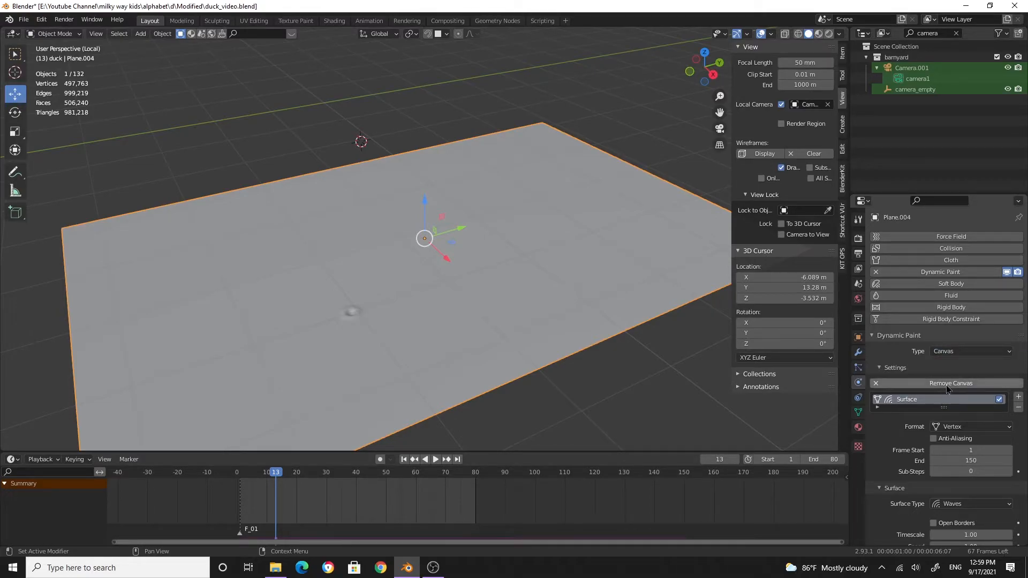
{"action": "left_click", "coordinate": [879, 386]}
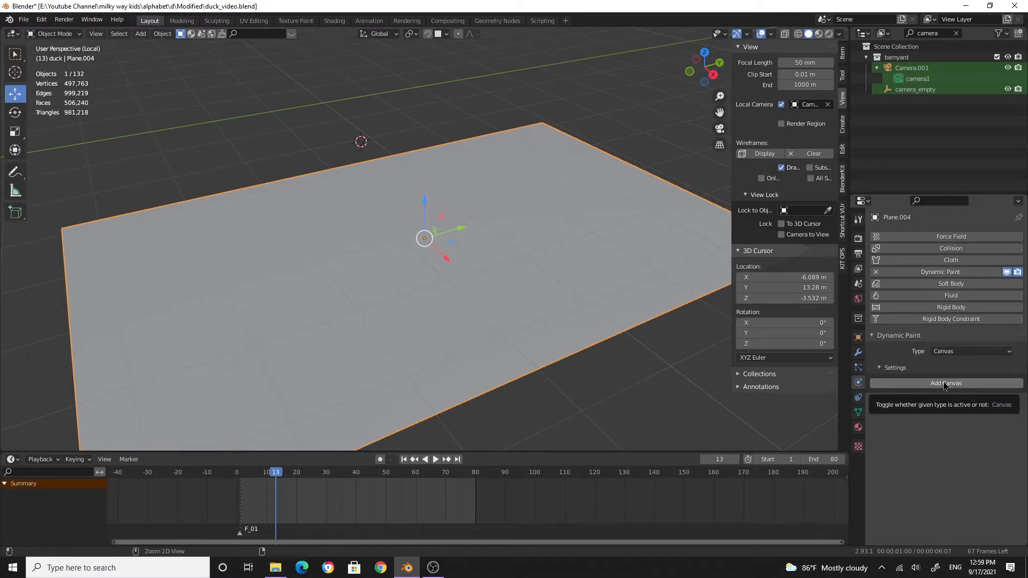
{"action": "left_click", "coordinate": [945, 384]}
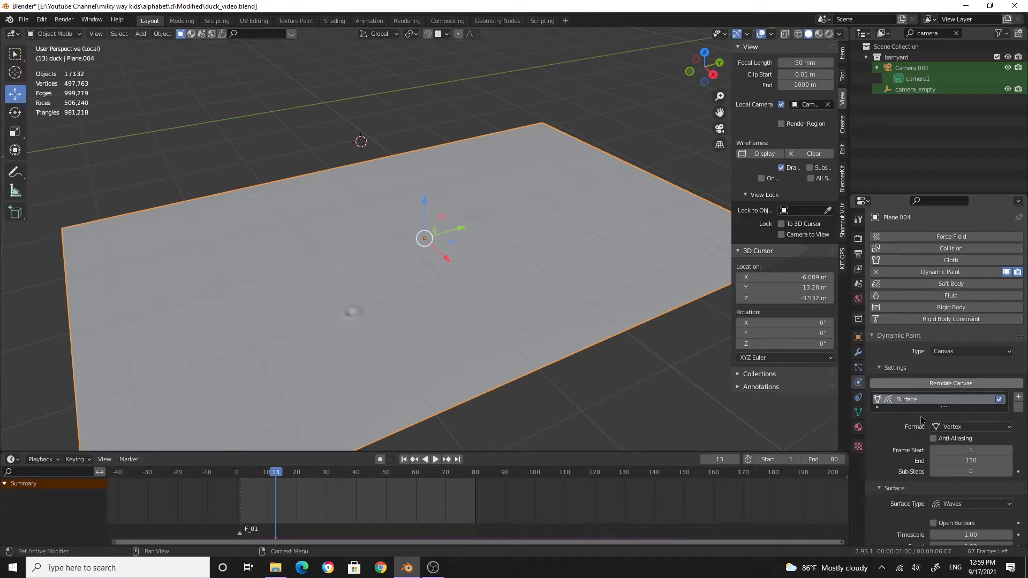
Set the surface type of the water plane's Dynamic Paint canvas to Waves.
{"action": "scroll", "coordinate": [975, 432], "scroll_direction": "down", "scroll_amount": 3}
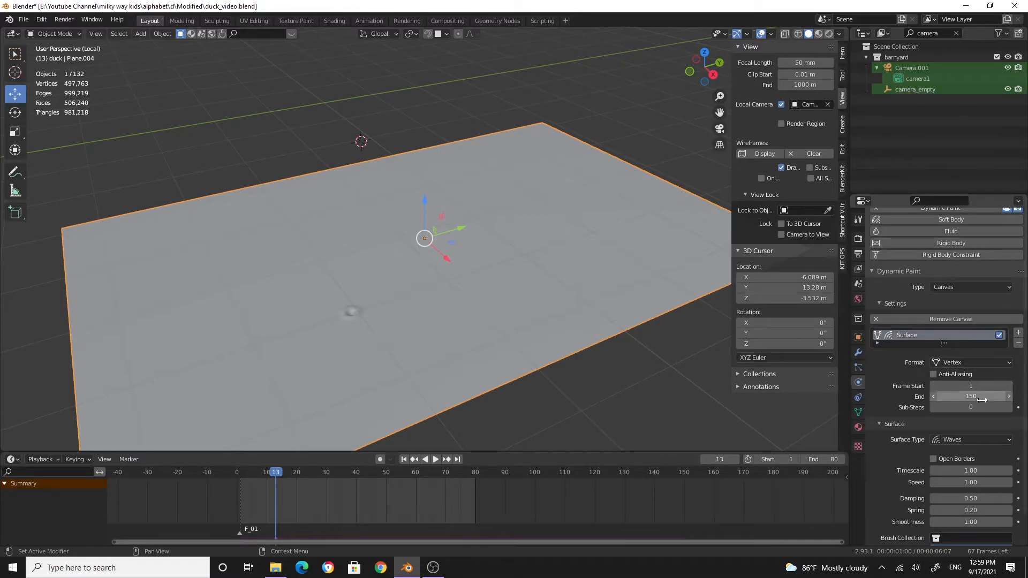
{"action": "scroll", "coordinate": [966, 412], "scroll_direction": "down", "scroll_amount": 1}
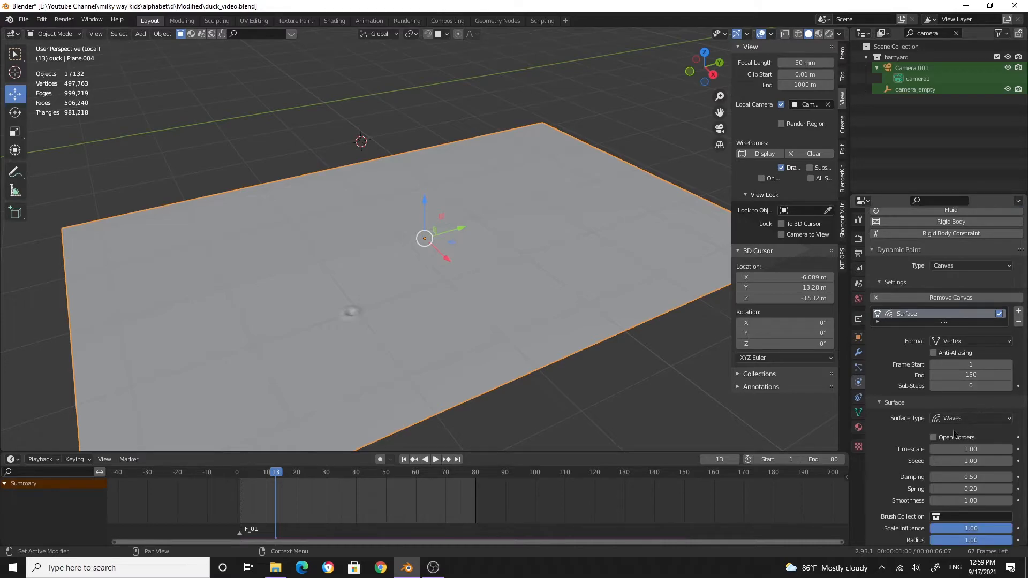
{"action": "left_click", "coordinate": [972, 421]}
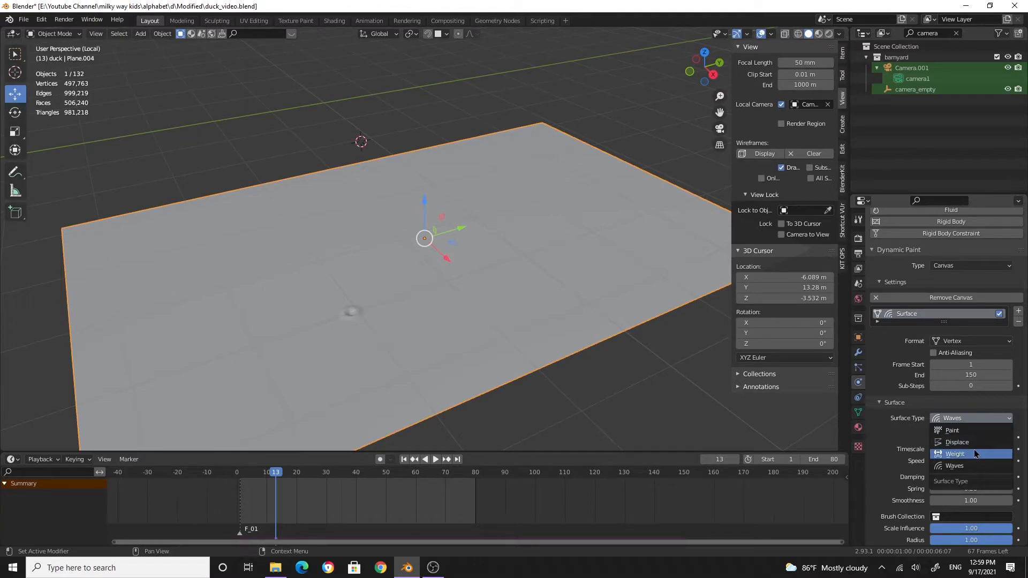
{"action": "left_click", "coordinate": [973, 469]}
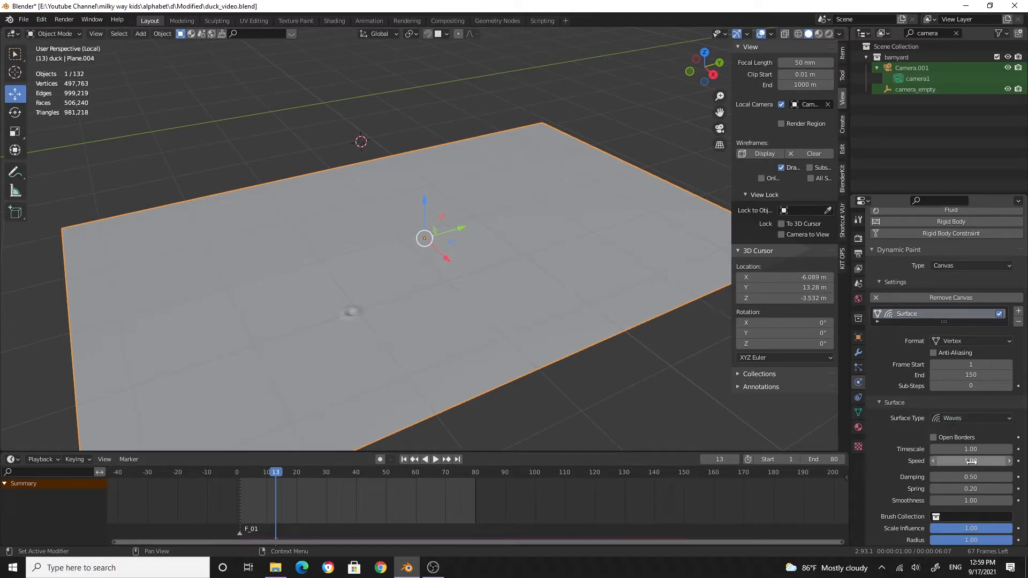
{"action": "scroll", "coordinate": [924, 442], "scroll_direction": "down", "scroll_amount": 1}
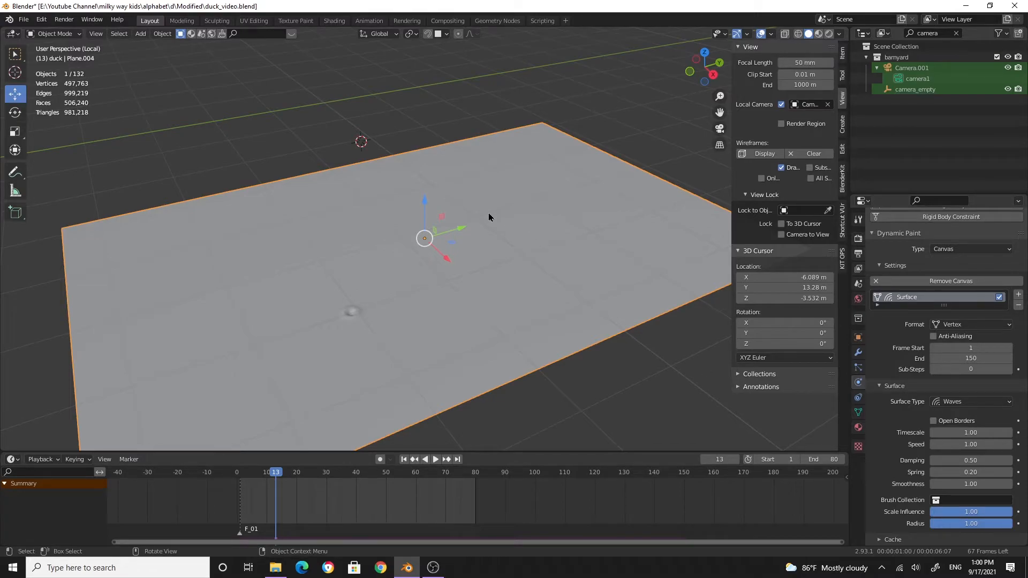
Back in the full scene, set the duck's Dynamic Paint type to Brush, and remove and re-add its brush.
{"action": "key", "text": "KP_Divide"}
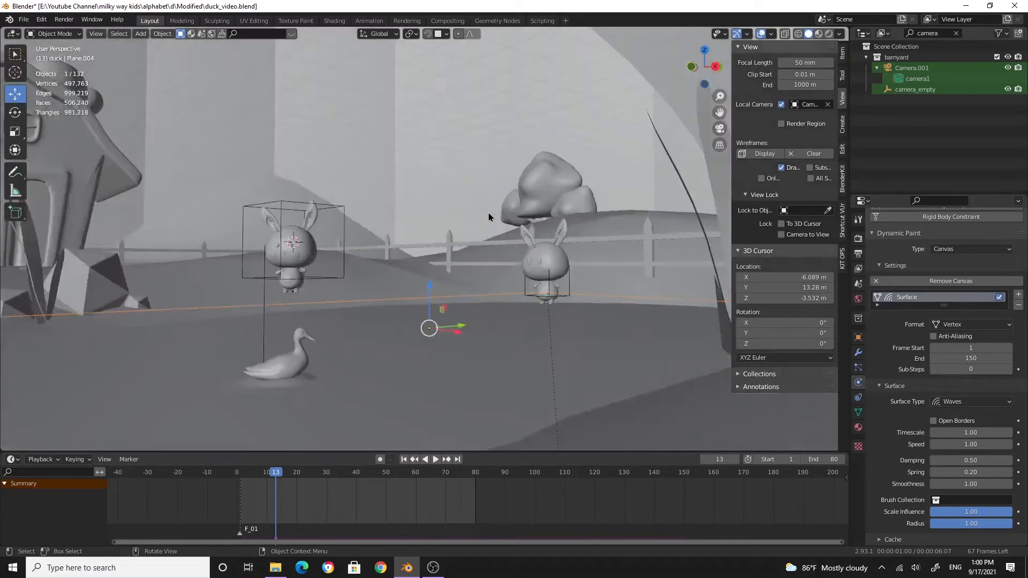
{"action": "left_click", "coordinate": [278, 367]}
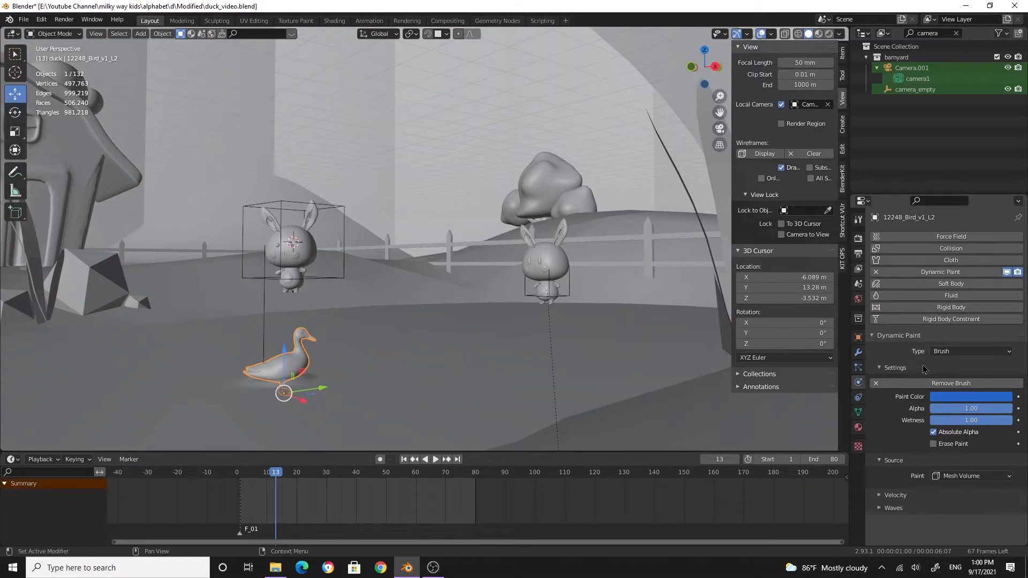
{"action": "left_click", "coordinate": [969, 351]}
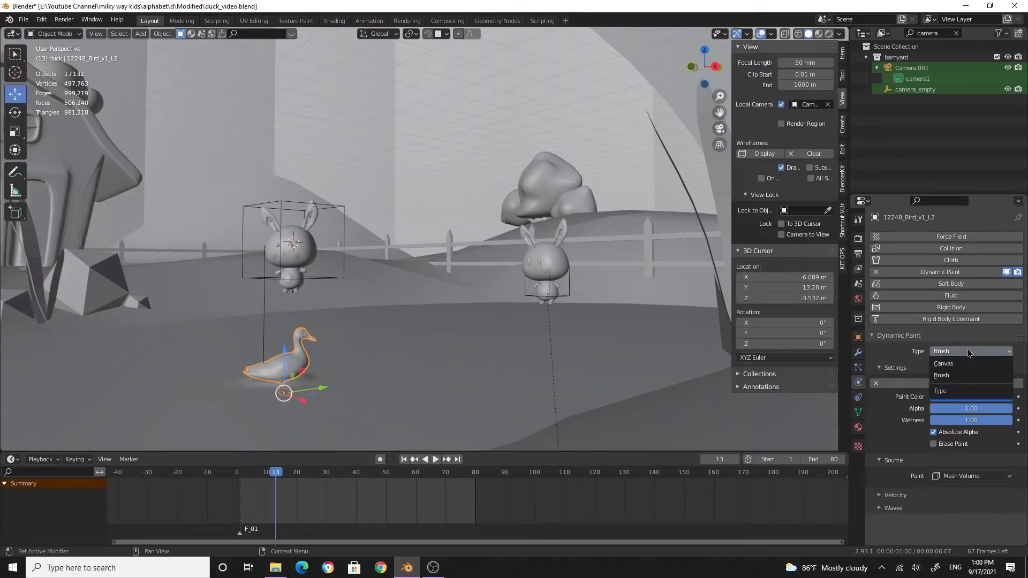
{"action": "left_click", "coordinate": [963, 376]}
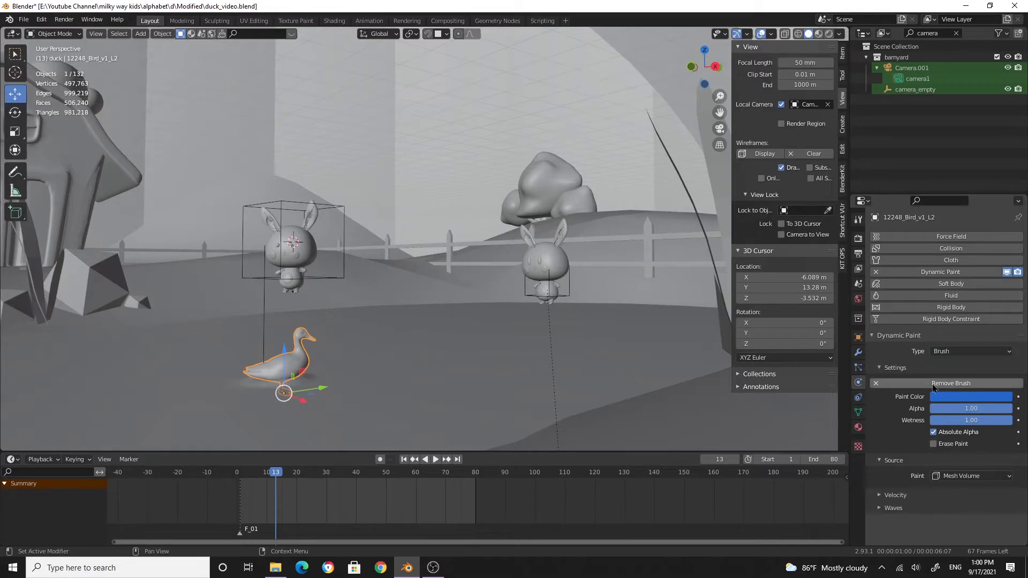
{"action": "left_click", "coordinate": [884, 387]}
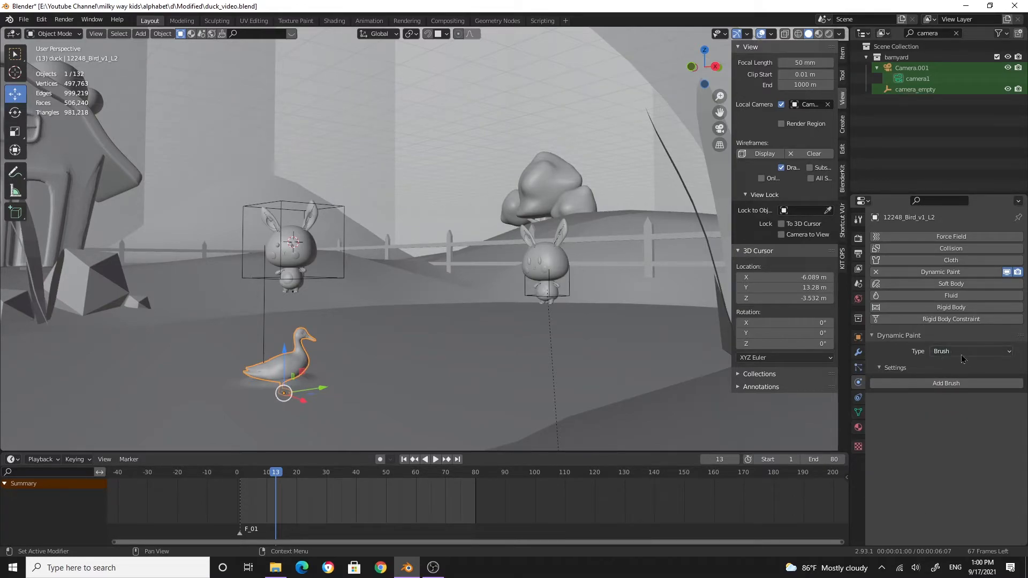
{"action": "left_click", "coordinate": [954, 383]}
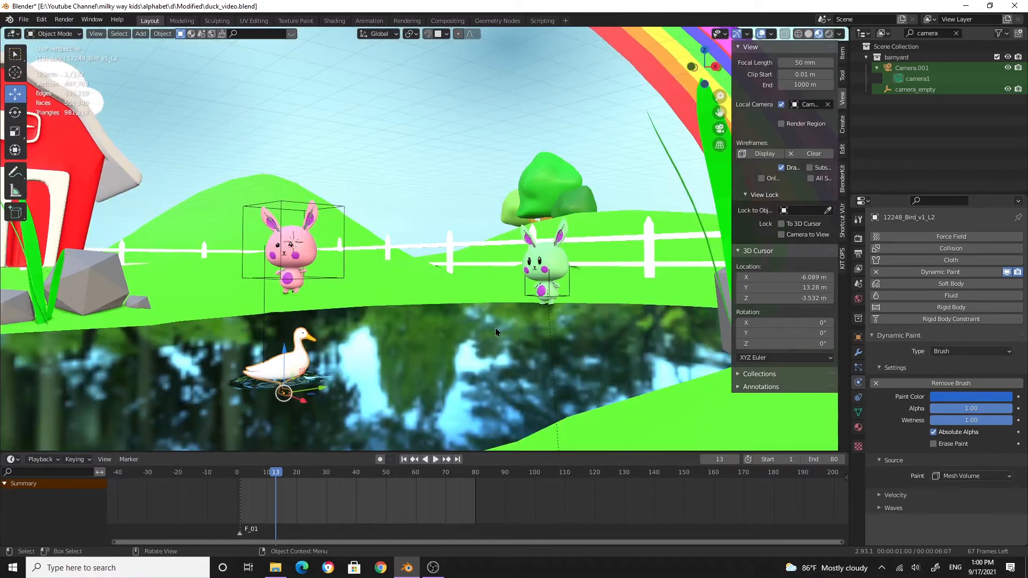
Preview the scene with materials, and play the animation to frame 31 to examine the ripples behind the duck.
{"action": "middle_click_drag", "start_coordinate": [496, 328], "coordinate": [484, 354]}
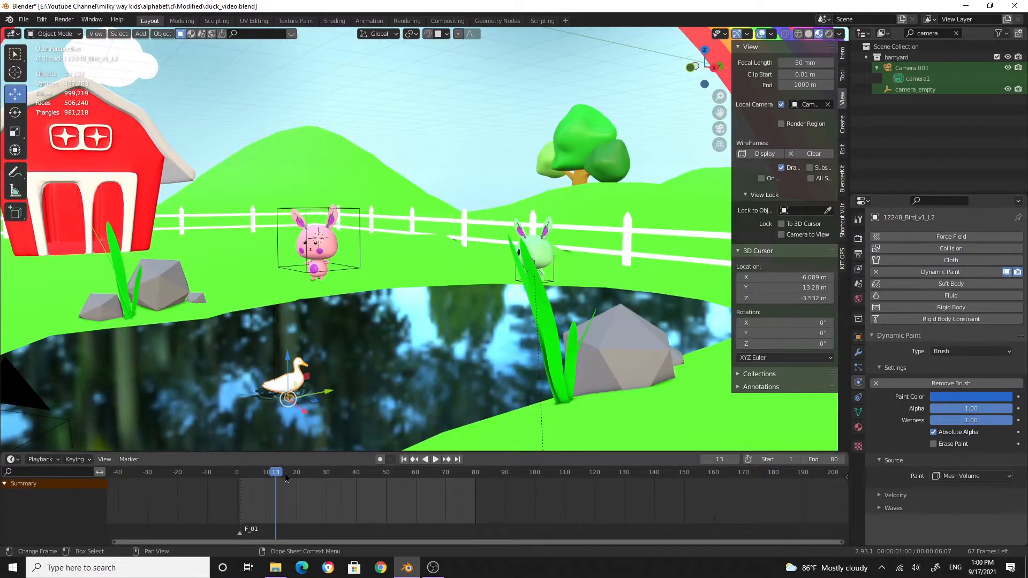
{"action": "key", "text": "space"}
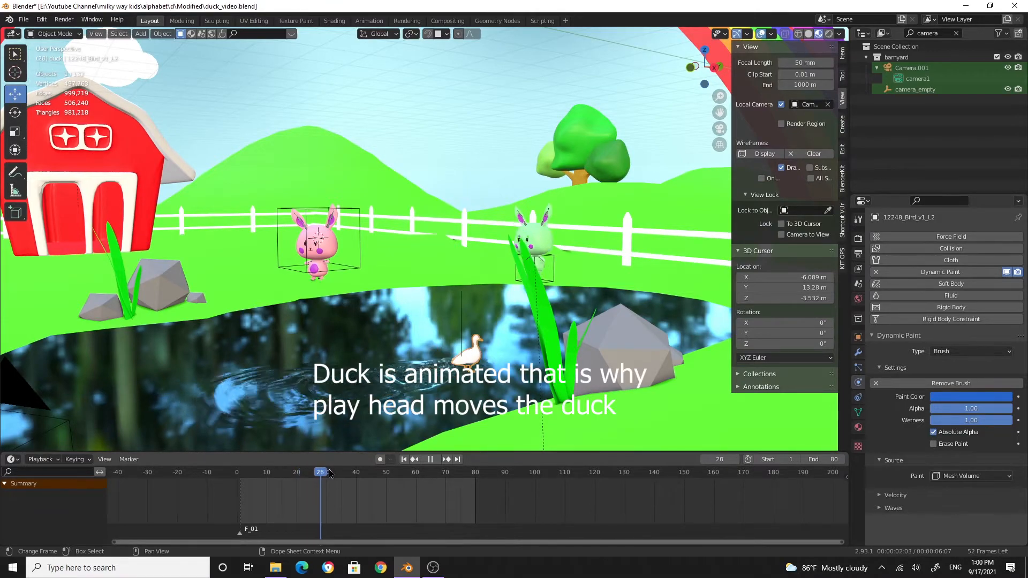
{"action": "key", "text": "space"}
{"action": "left_click", "coordinate": [491, 347]}
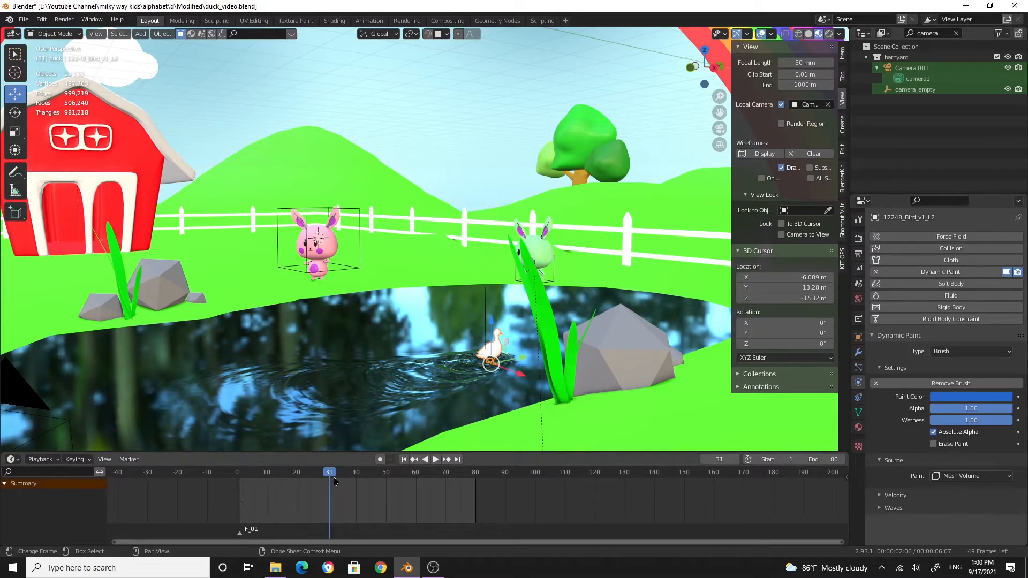
Set the damping of the water plane's canvas waves to 0.01.
{"action": "left_click", "coordinate": [428, 401]}
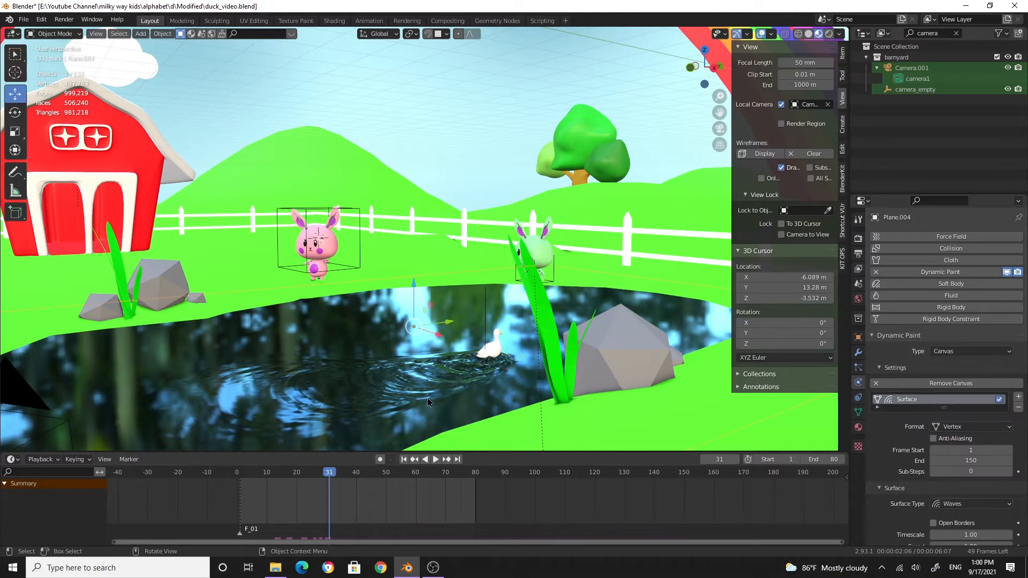
{"action": "left_click", "coordinate": [436, 397]}
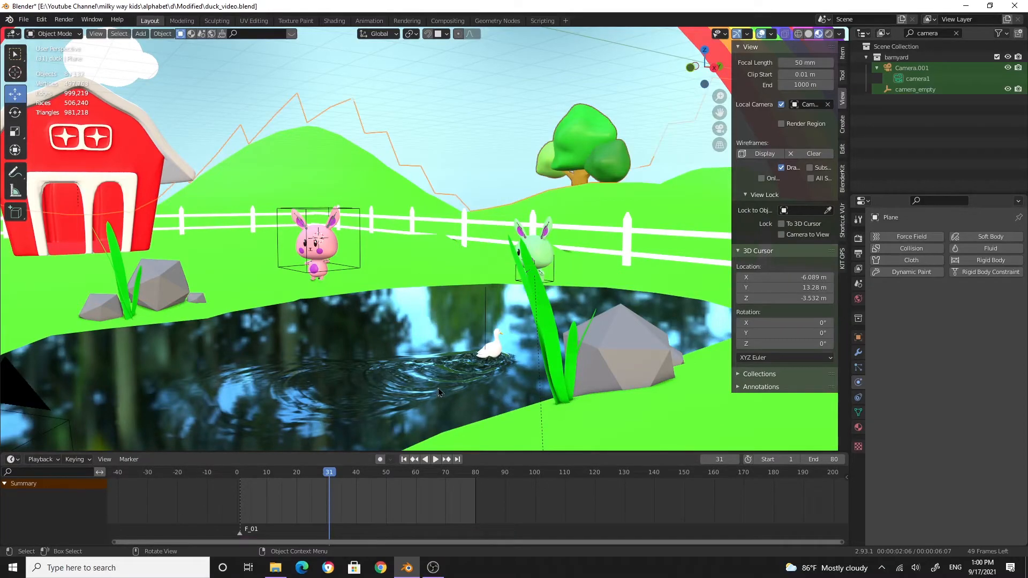
{"action": "left_click", "coordinate": [438, 393]}
{"action": "scroll", "coordinate": [956, 438], "scroll_direction": "down", "scroll_amount": 5}
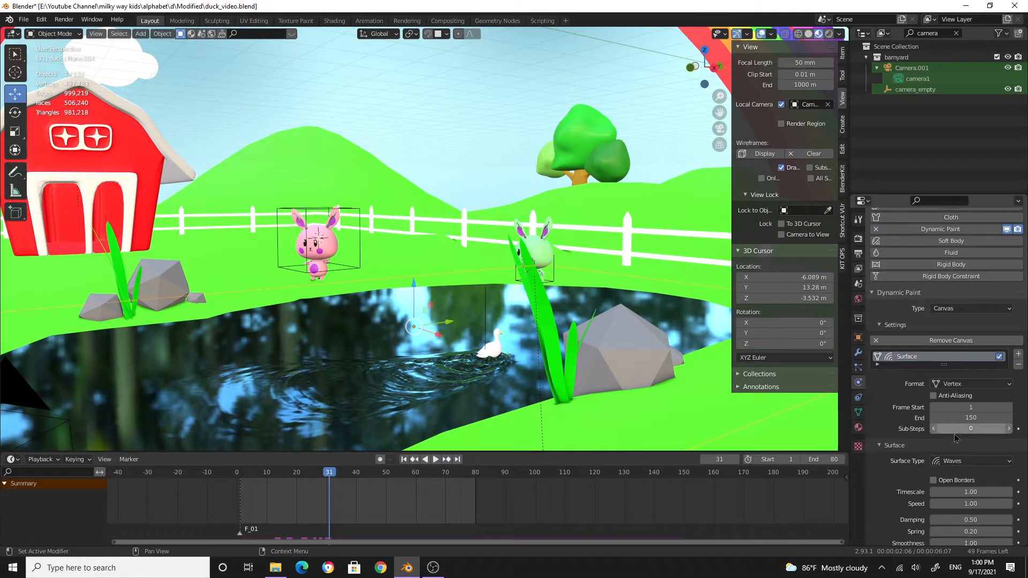
{"action": "scroll", "coordinate": [956, 438], "scroll_direction": "down", "scroll_amount": 3}
{"action": "left_click", "coordinate": [975, 462]}
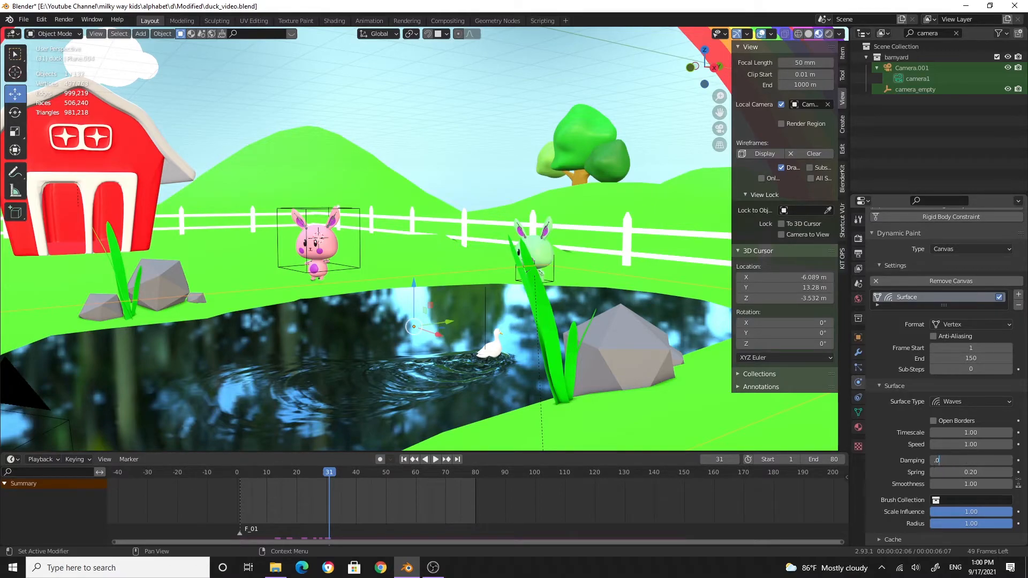
{"action": "key", "text": "Return"}
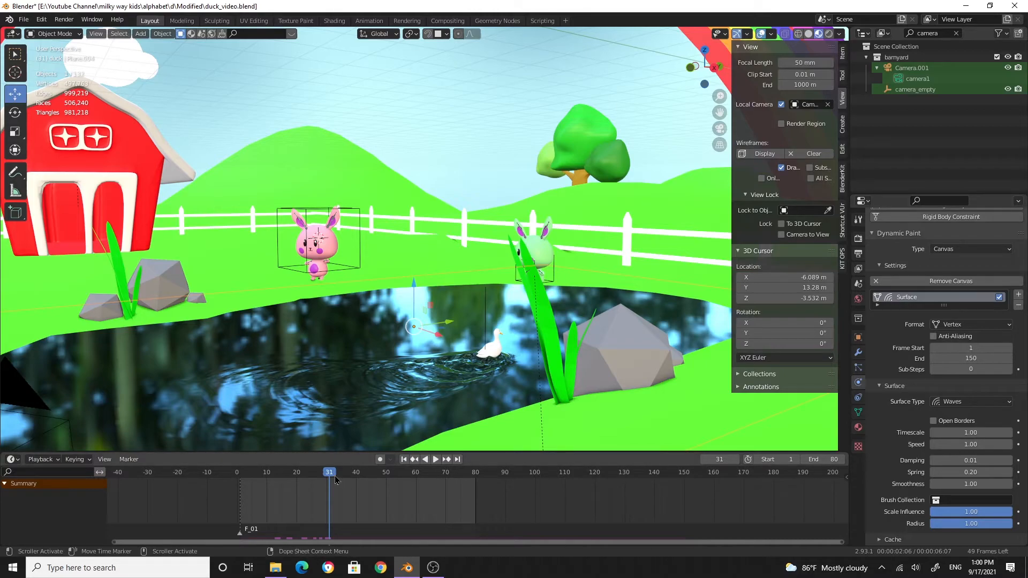
Play the animation to its last frame and scrub back to frame 56 to examine how the ripples spread.
{"action": "key", "text": "space"}
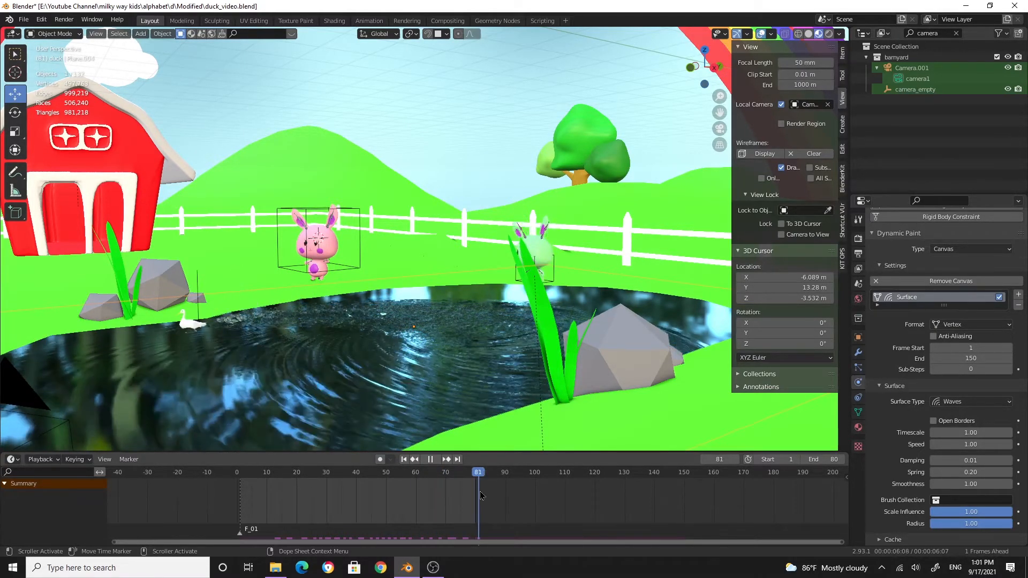
{"action": "key", "text": "space"}
{"action": "mouse_move", "coordinate": [474, 476]}
{"action": "left_mouse_down"}
{"action": "mouse_move", "coordinate": [390, 481]}
{"action": "mouse_move", "coordinate": [468, 477]}
{"action": "left_mouse_up"}
{"action": "key", "text": "space"}
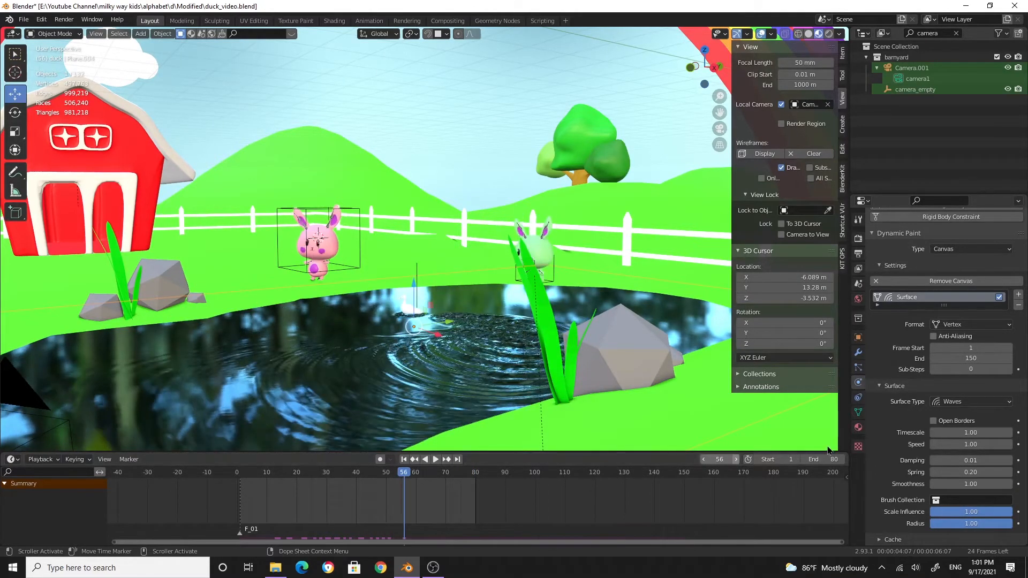
Set the wave damping of the water plane to 0.50, and play the animation from frame 1 to frame 54.
{"action": "left_click", "coordinate": [972, 461]}
{"action": "type", "text": "0.01"}
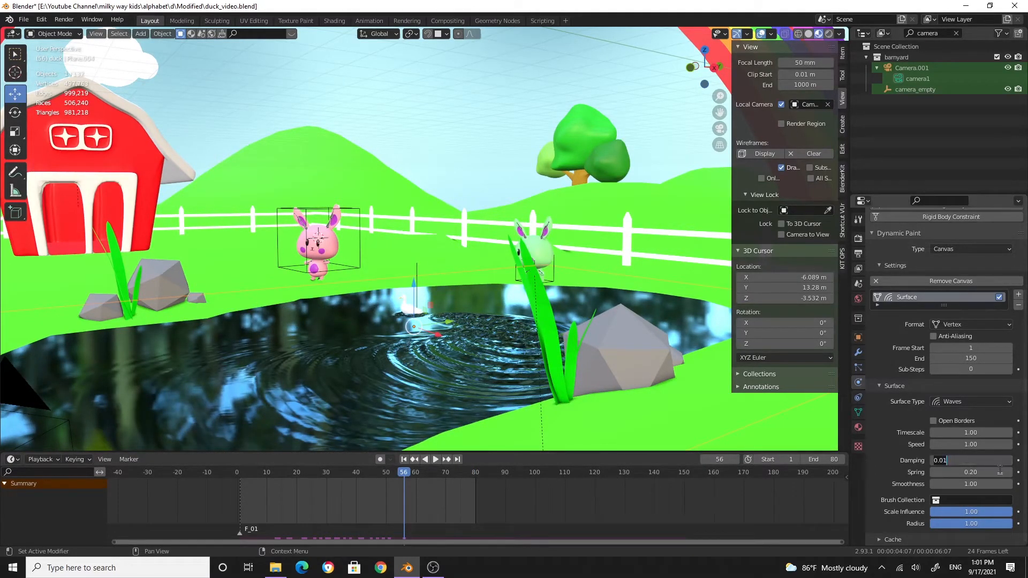
{"action": "key", "text": "Return"}
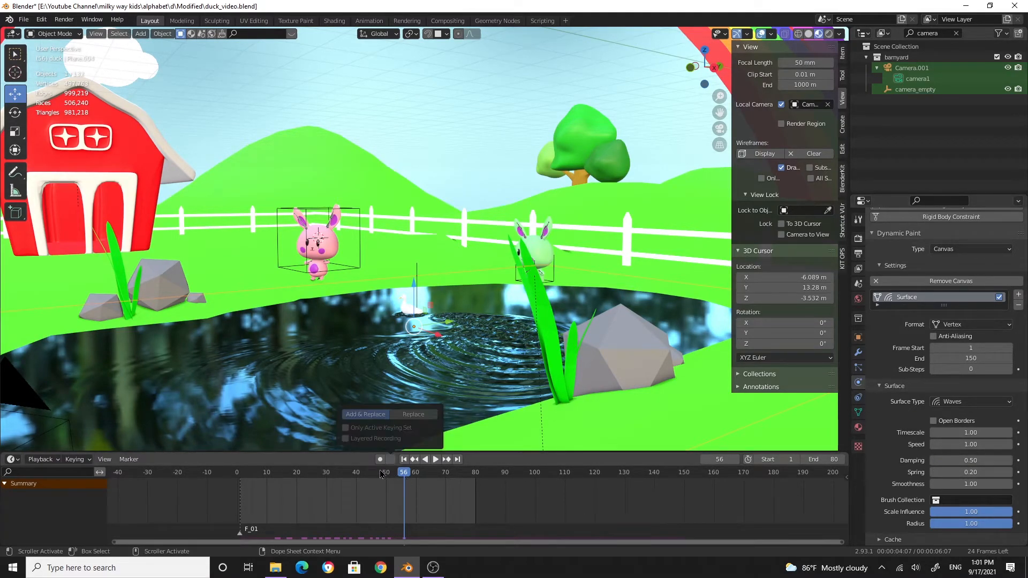
{"action": "left_click", "coordinate": [405, 460]}
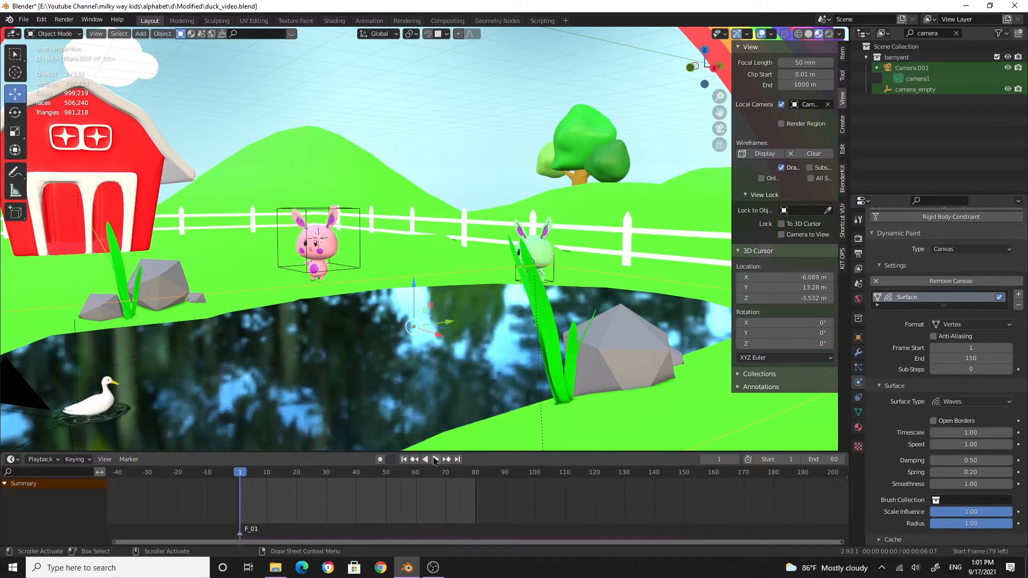
{"action": "left_click", "coordinate": [437, 459]}
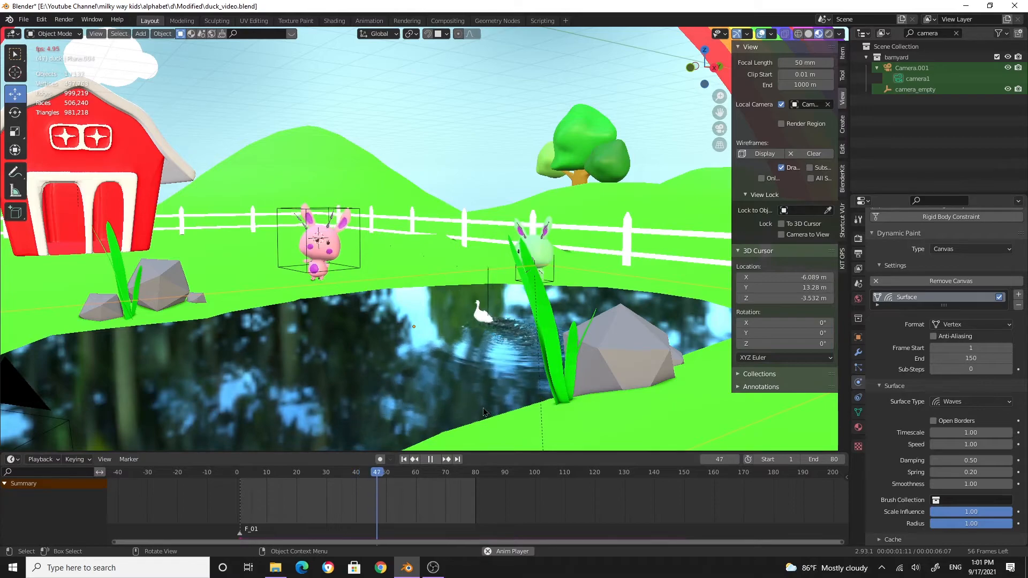
{"action": "key", "text": "space"}
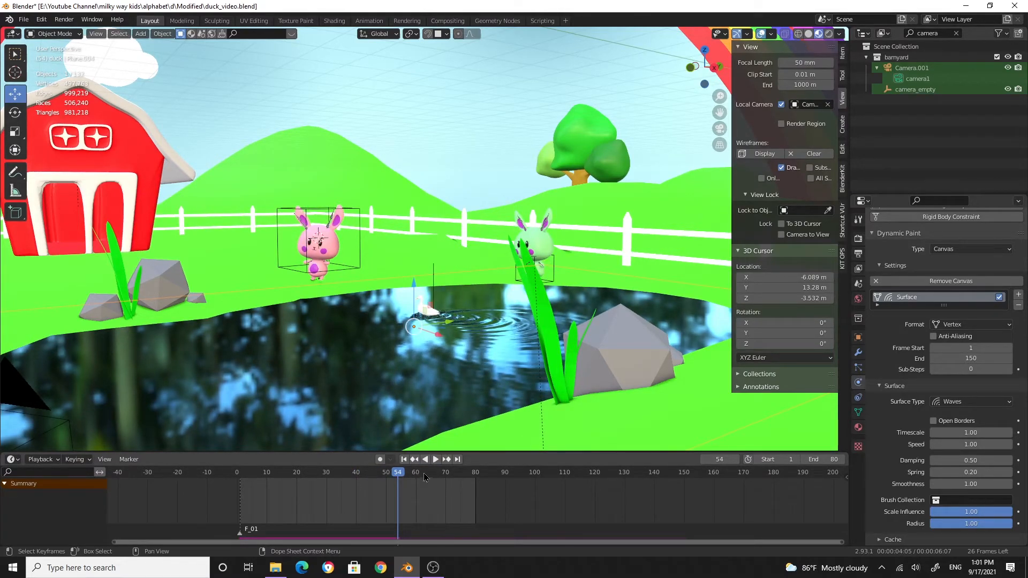
Apply smooth shading to the pond water plane.
{"action": "left_click", "coordinate": [475, 411]}
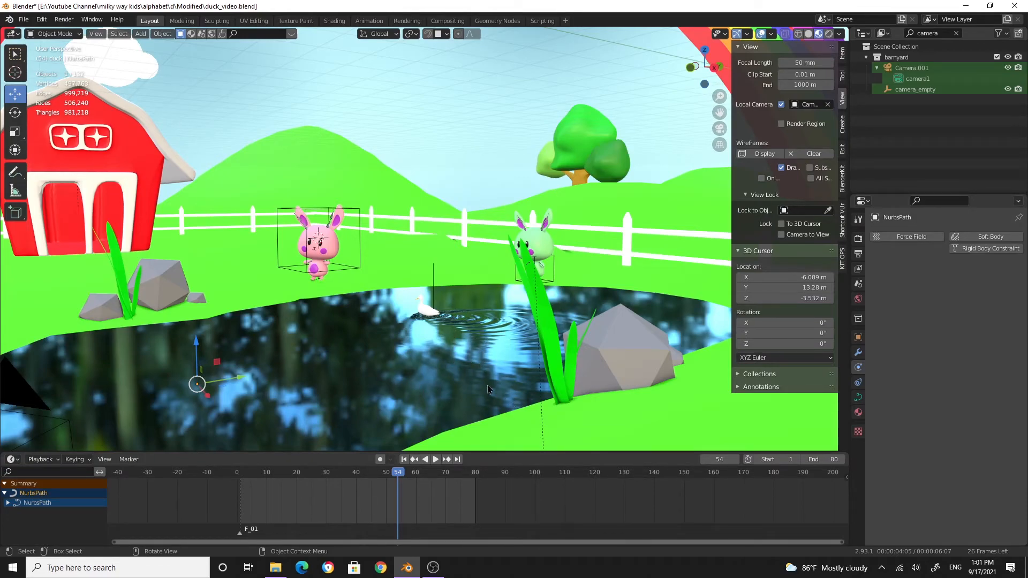
{"action": "left_click", "coordinate": [461, 386]}
{"action": "left_click", "coordinate": [461, 381]}
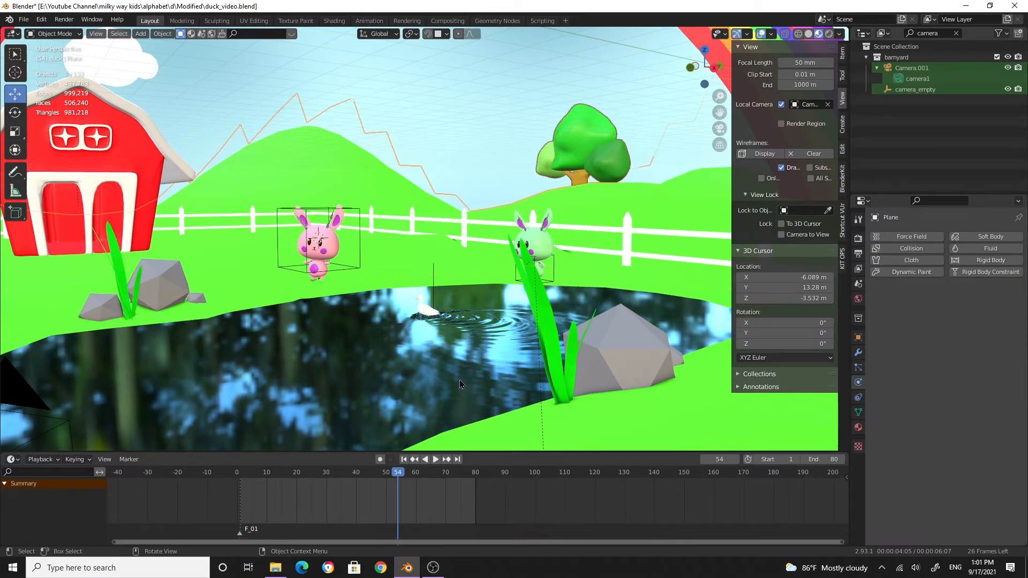
{"action": "left_click", "coordinate": [275, 386]}
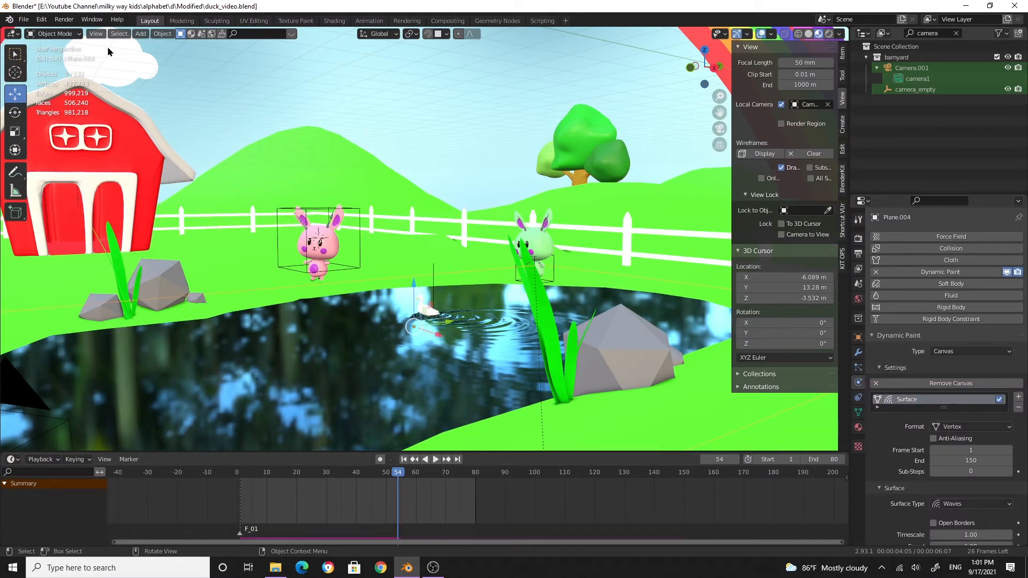
{"action": "left_click", "coordinate": [166, 35]}
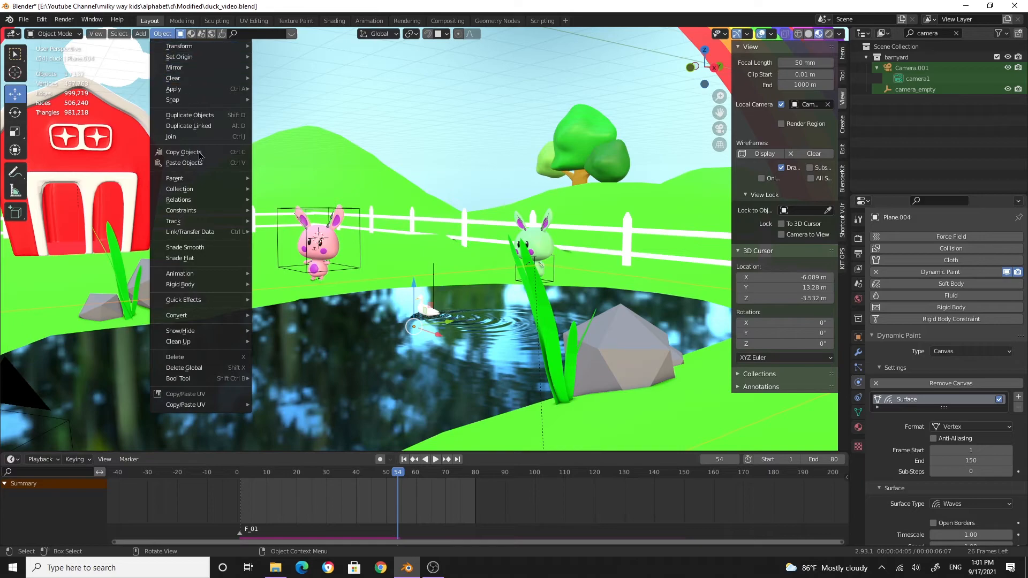
{"action": "mouse_move", "coordinate": [200, 279]}
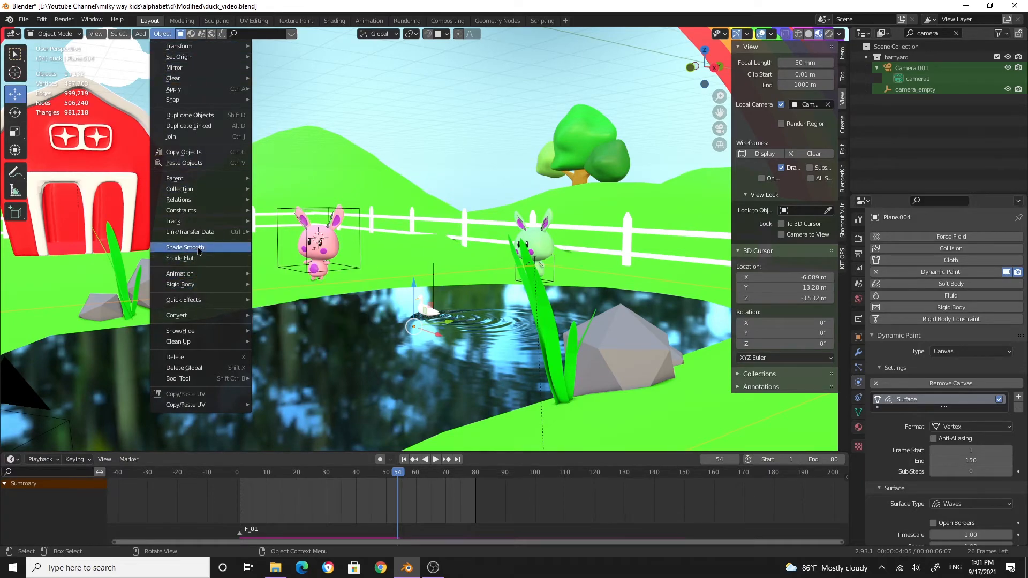
{"action": "left_click", "coordinate": [199, 249]}
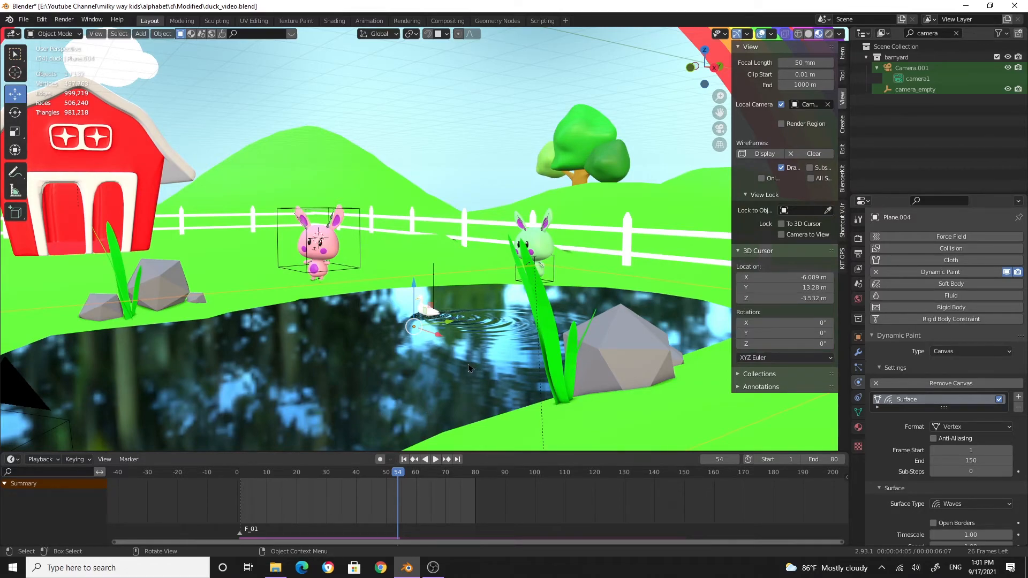
Play the duck animation and examine the water ripples from the side and from above.
{"action": "middle_click_drag", "start_coordinate": [377, 377], "coordinate": [503, 367]}
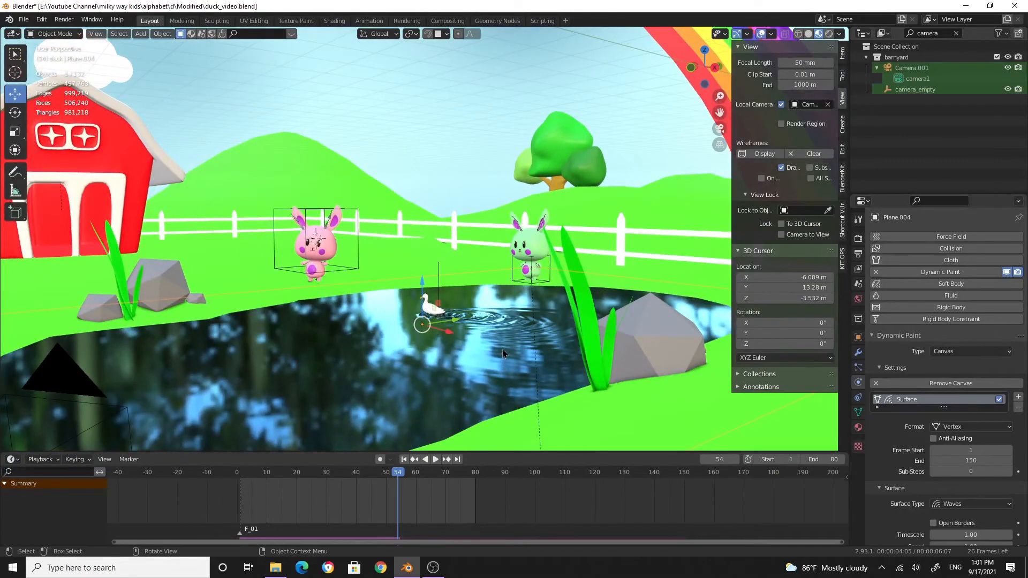
{"action": "left_click", "coordinate": [437, 461]}
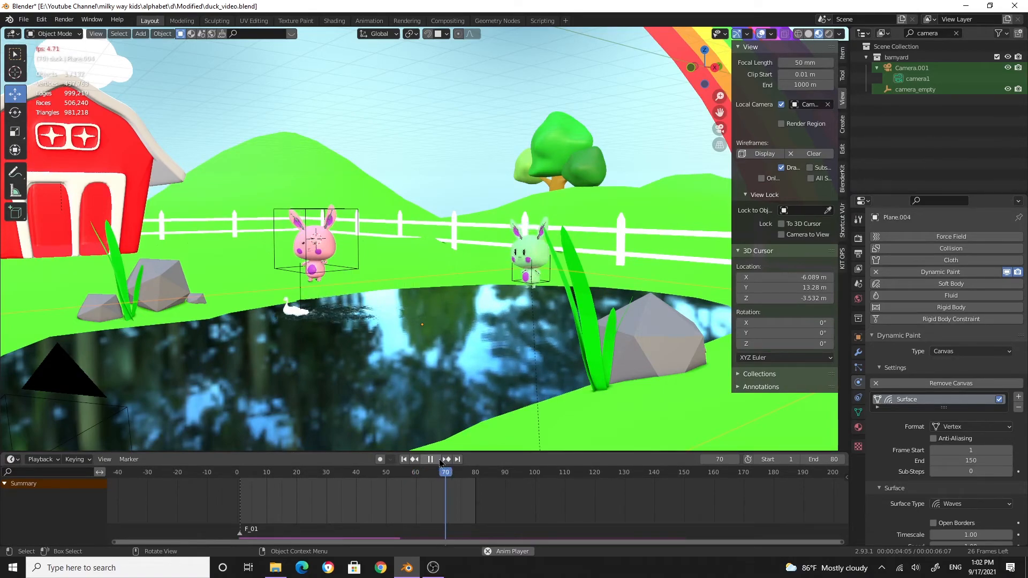
{"action": "middle_click_drag", "start_coordinate": [270, 357], "coordinate": [525, 343]}
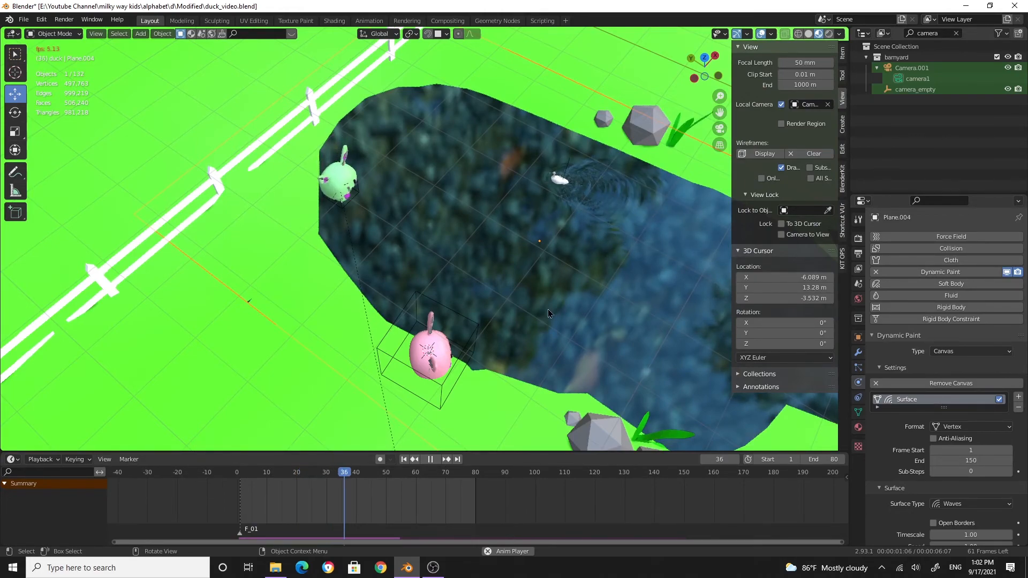
{"action": "middle_click_drag", "start_coordinate": [528, 306], "coordinate": [466, 321]}
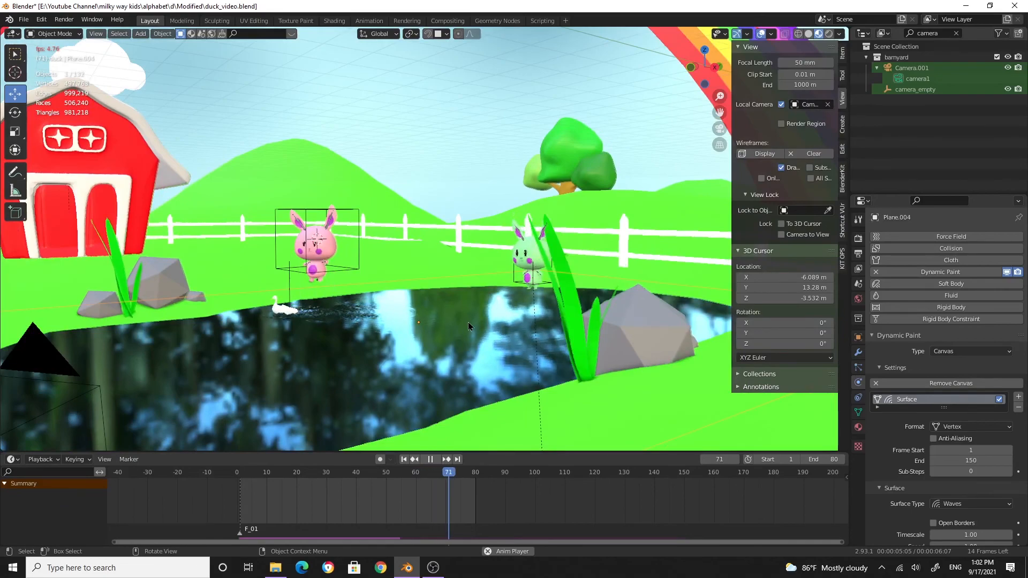